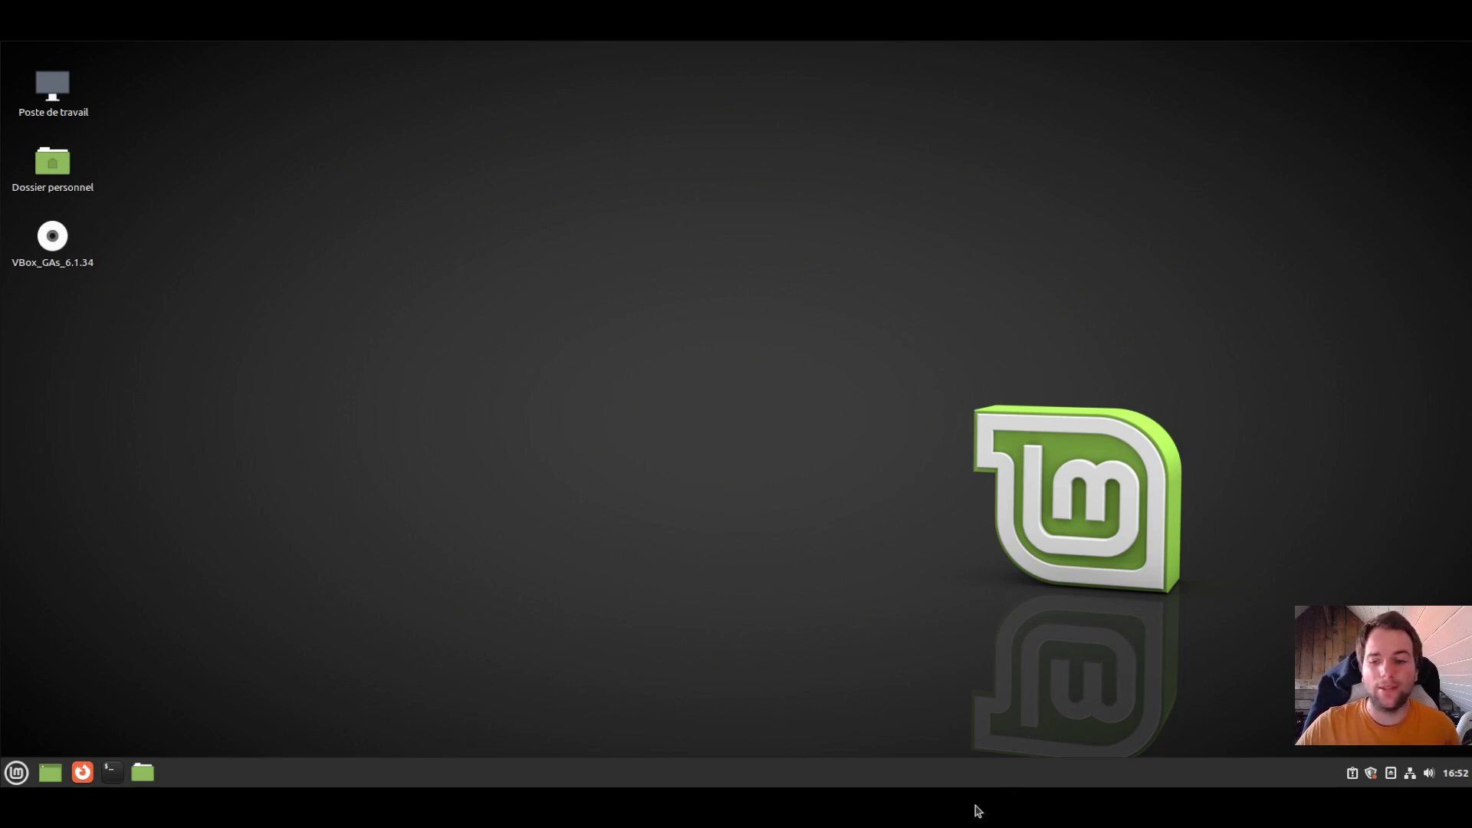
- View the Bilan sheet of the Linux test comparison spreadsheet in Google Sheets, and minimize the browser window
{"action": "left_click", "coordinate": [618, 805]}
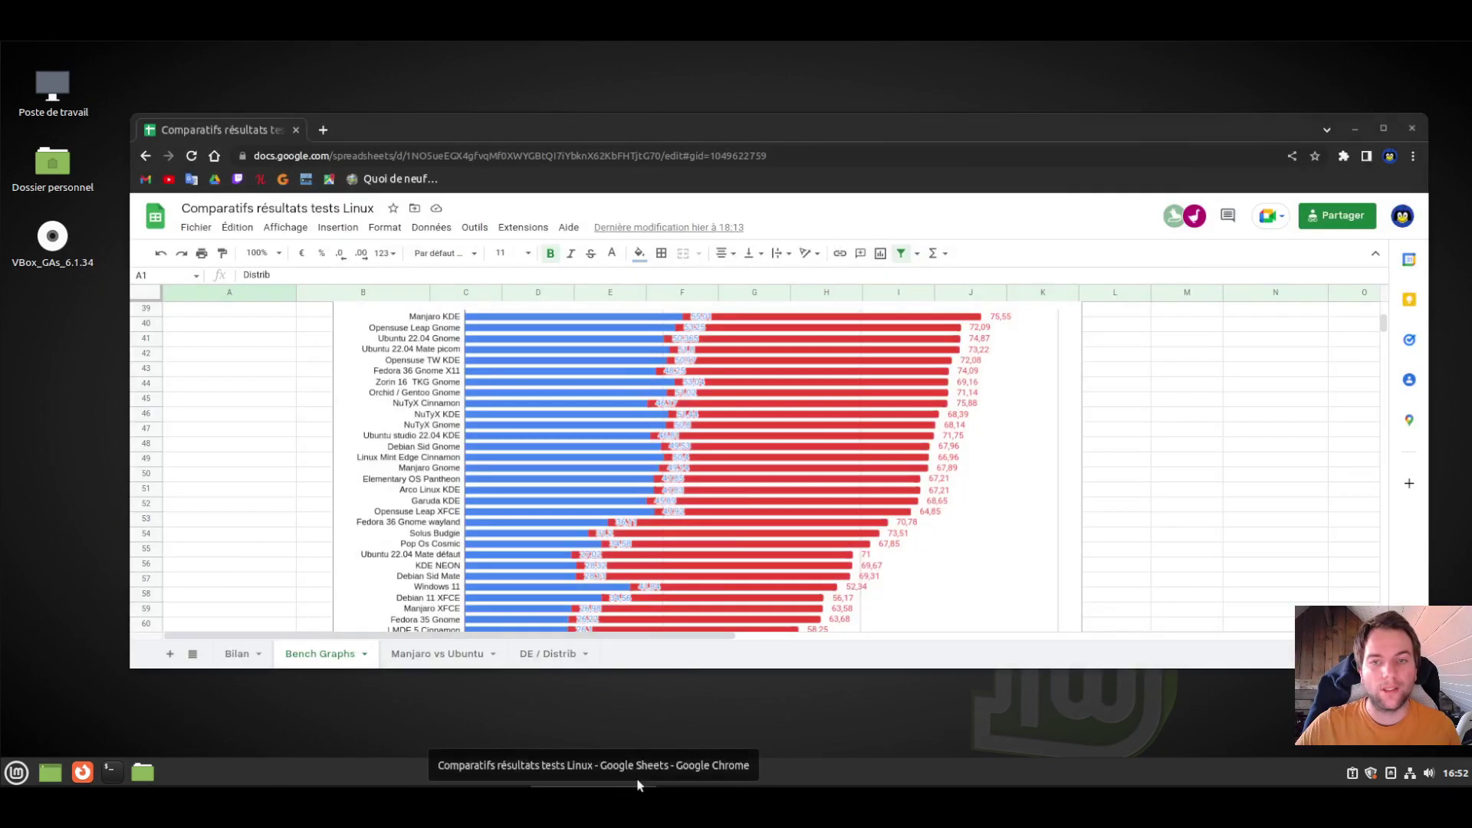
{"action": "left_click", "coordinate": [237, 654]}
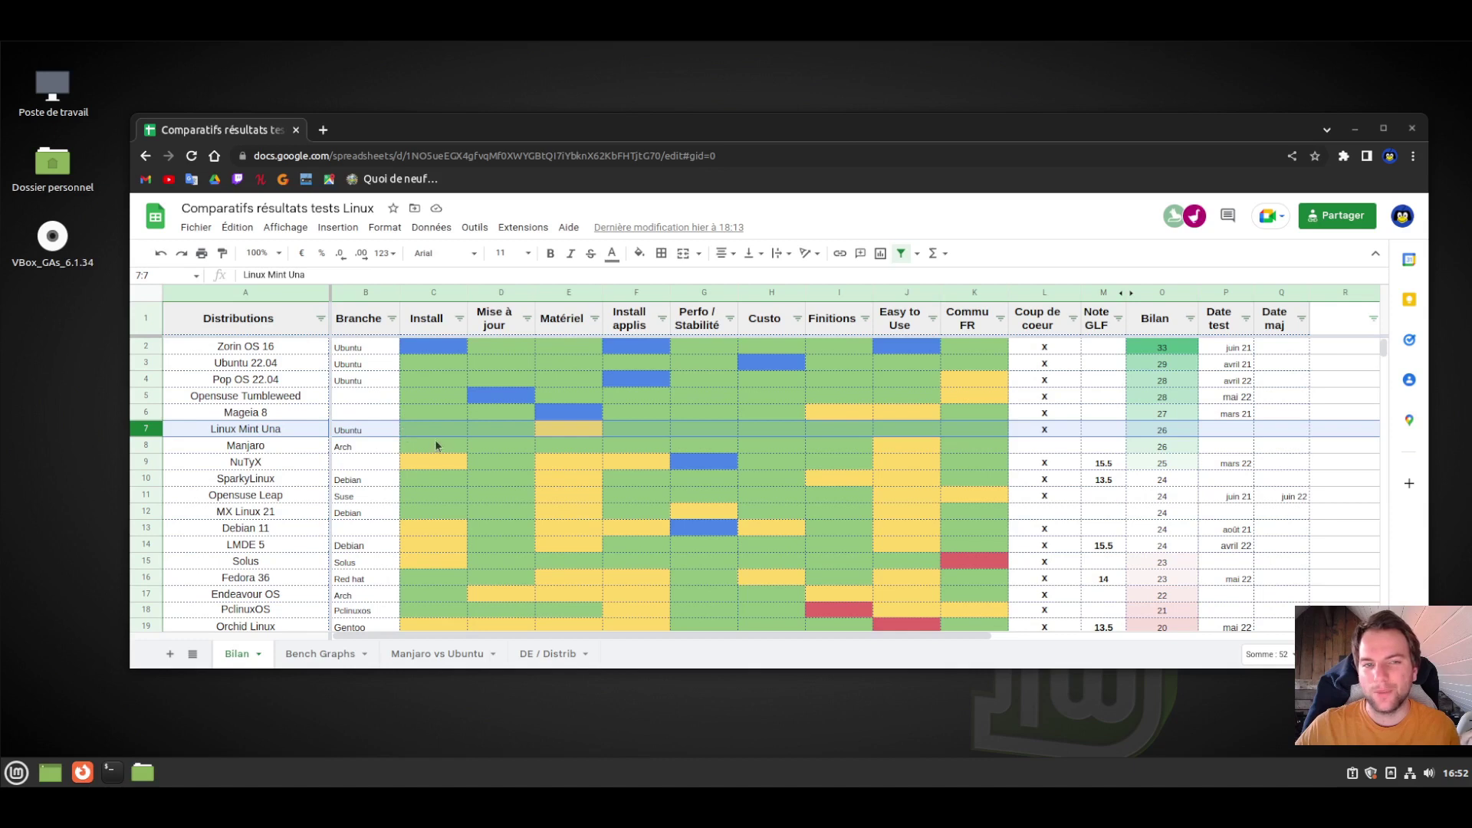
{"action": "left_click", "coordinate": [1355, 131]}
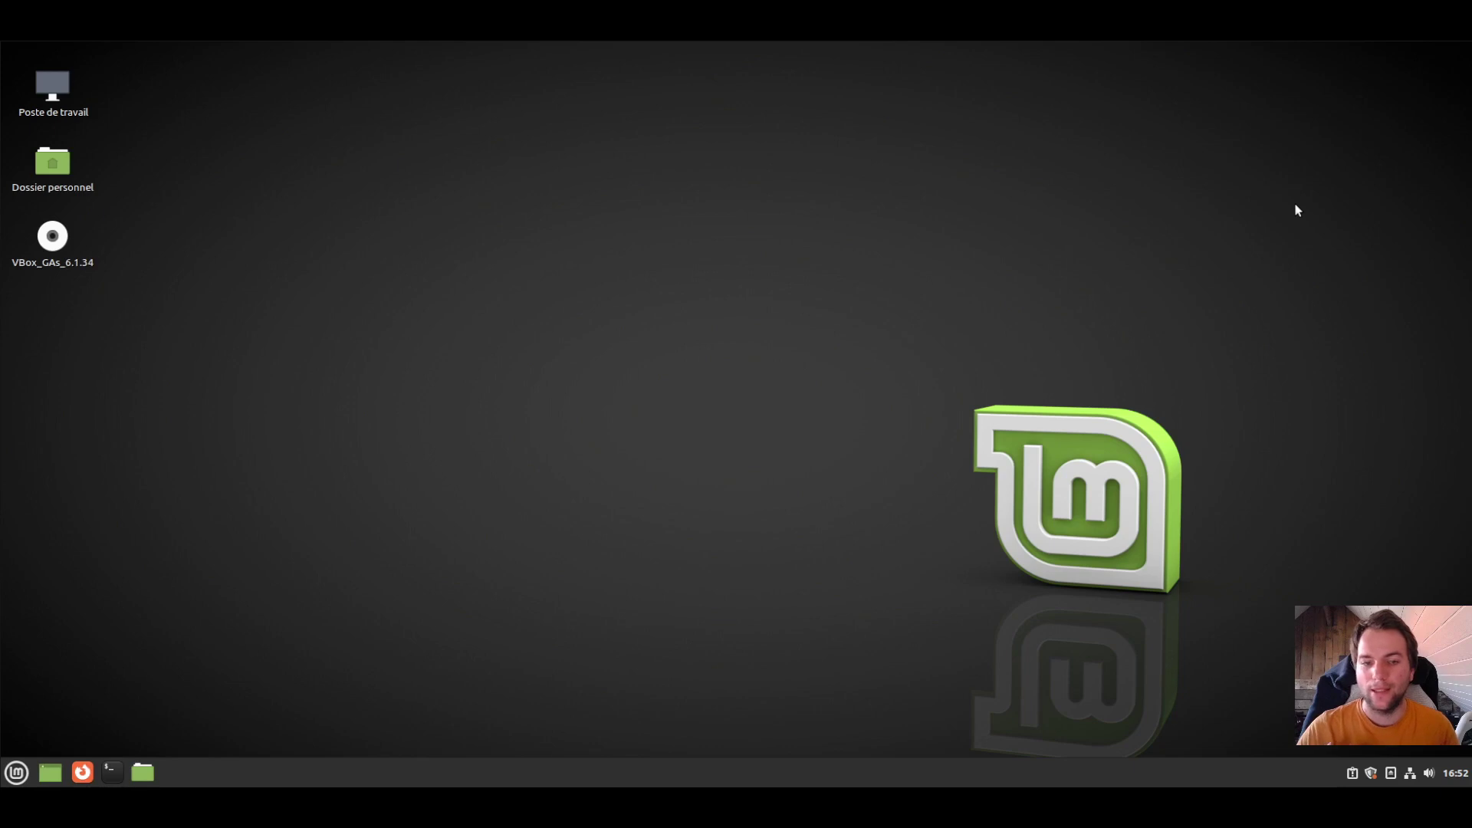
- Check for additional drivers in the Gestionnaire de pilotes, authenticating with the account password, and close it
{"action": "left_click", "coordinate": [7, 762]}
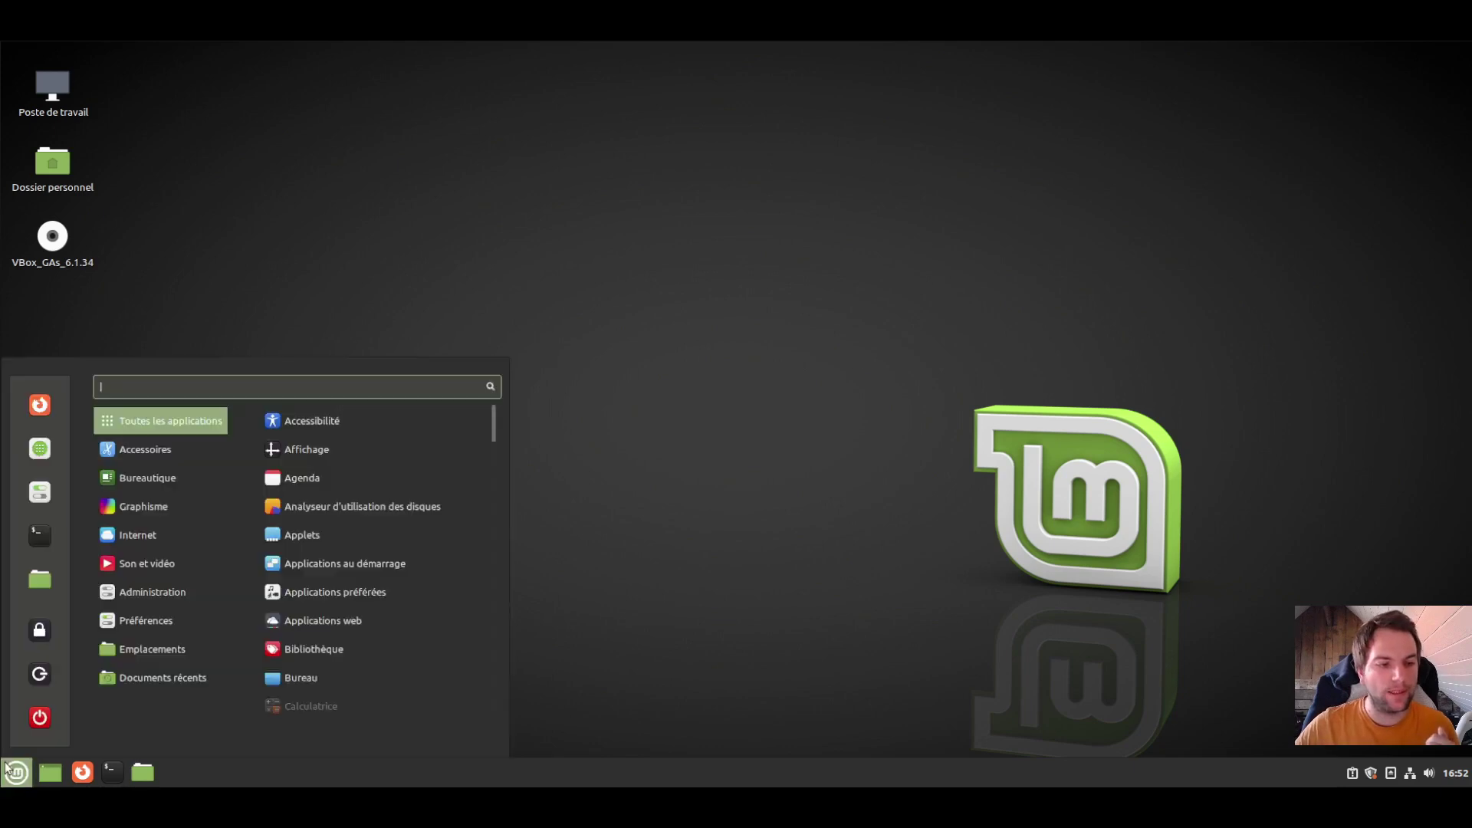
{"action": "type", "text": "pilot"}
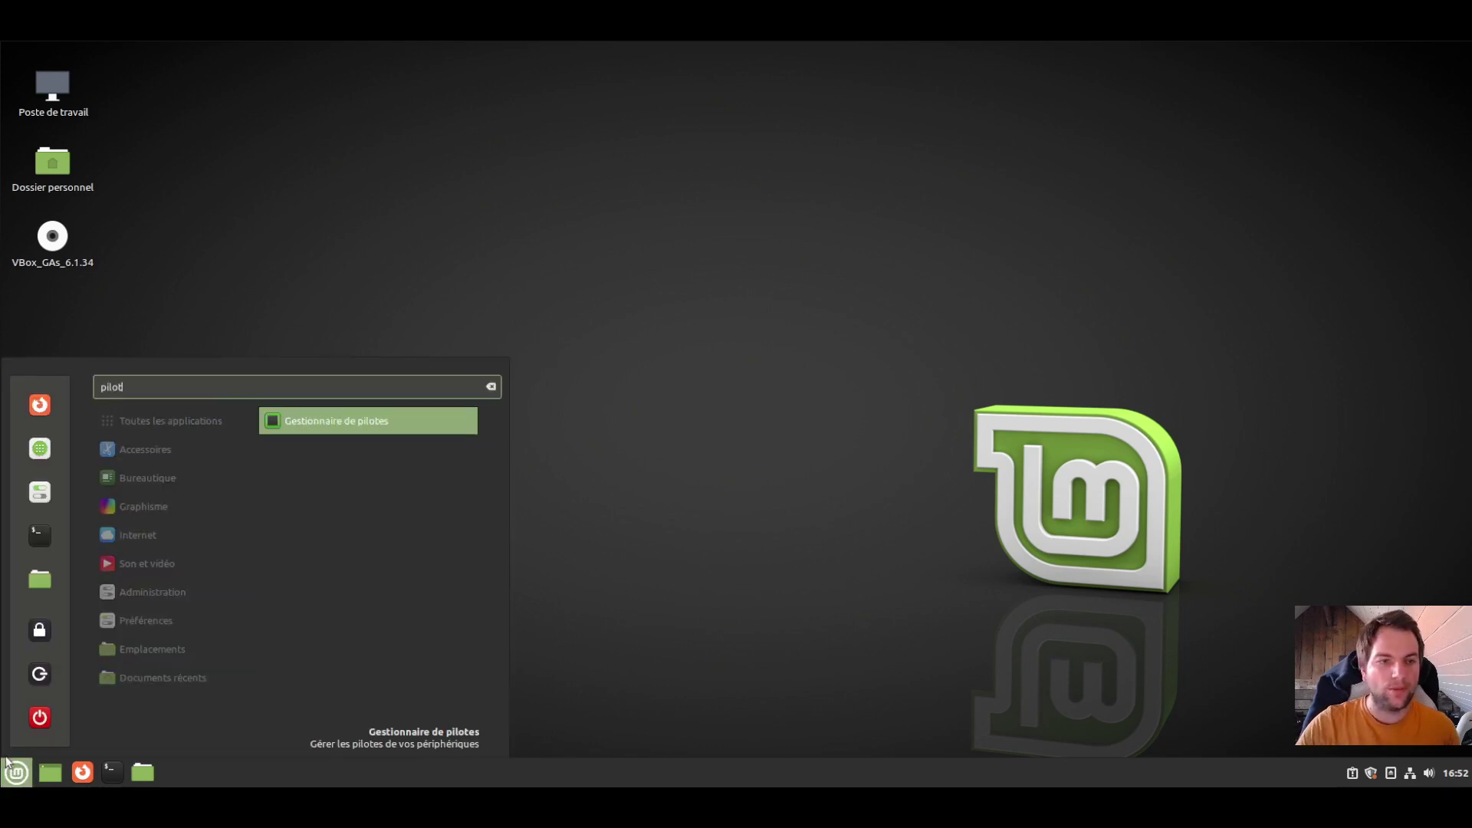
{"action": "key", "text": "Return"}
{"action": "type", "text": "••"}
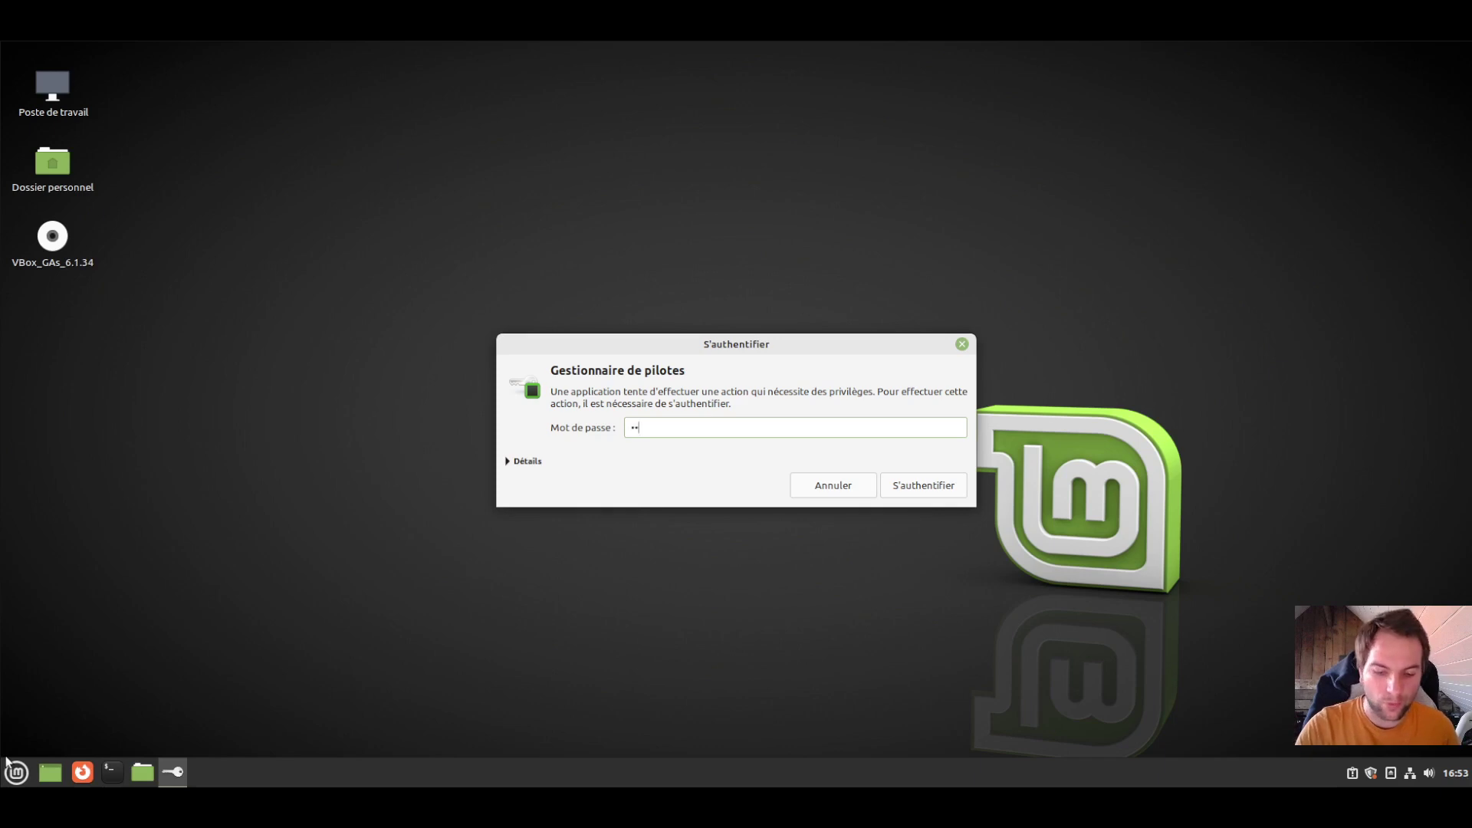
{"action": "type", "text": "•••••"}
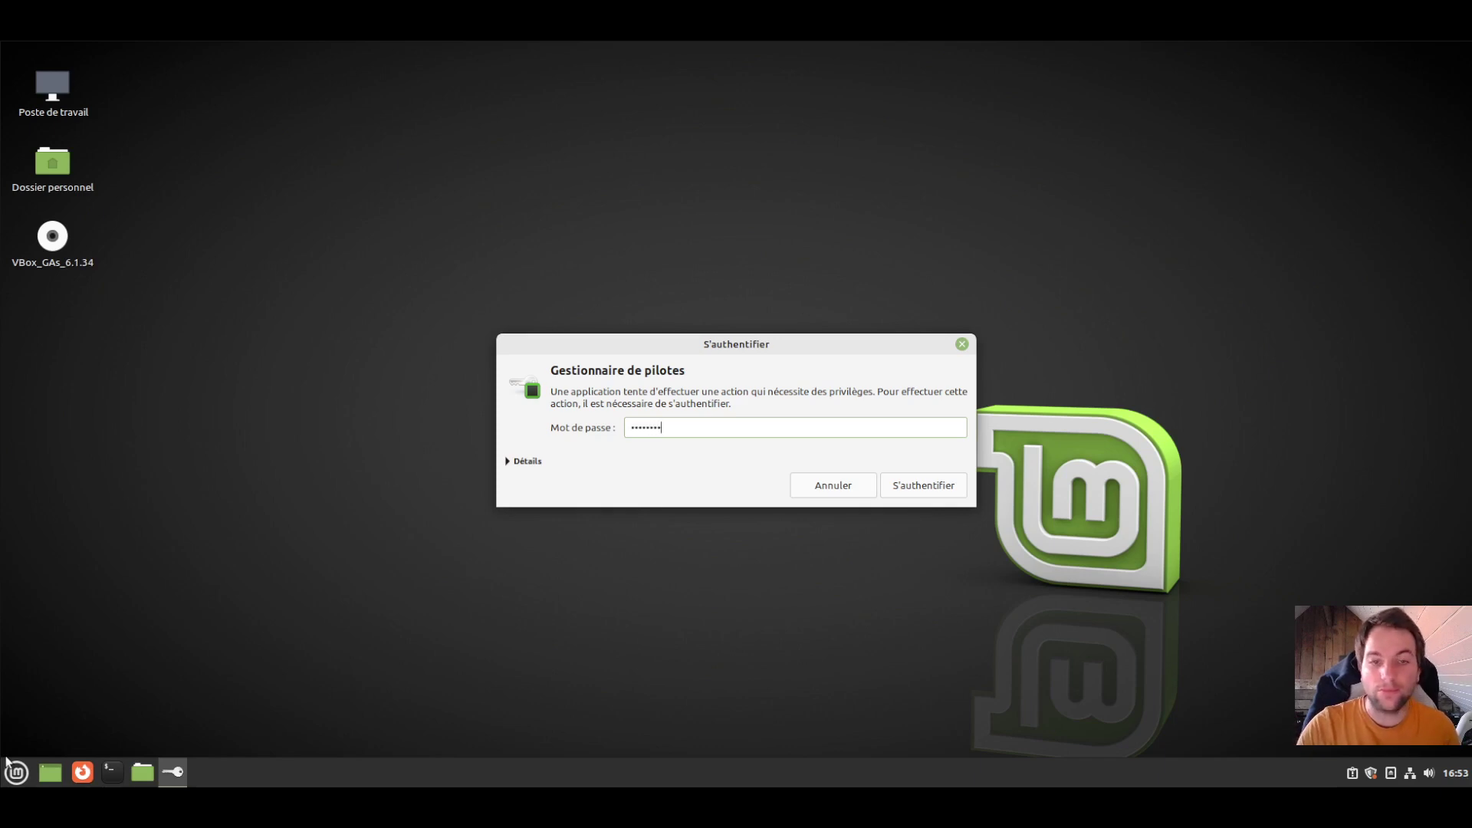
{"action": "key", "text": "Return"}
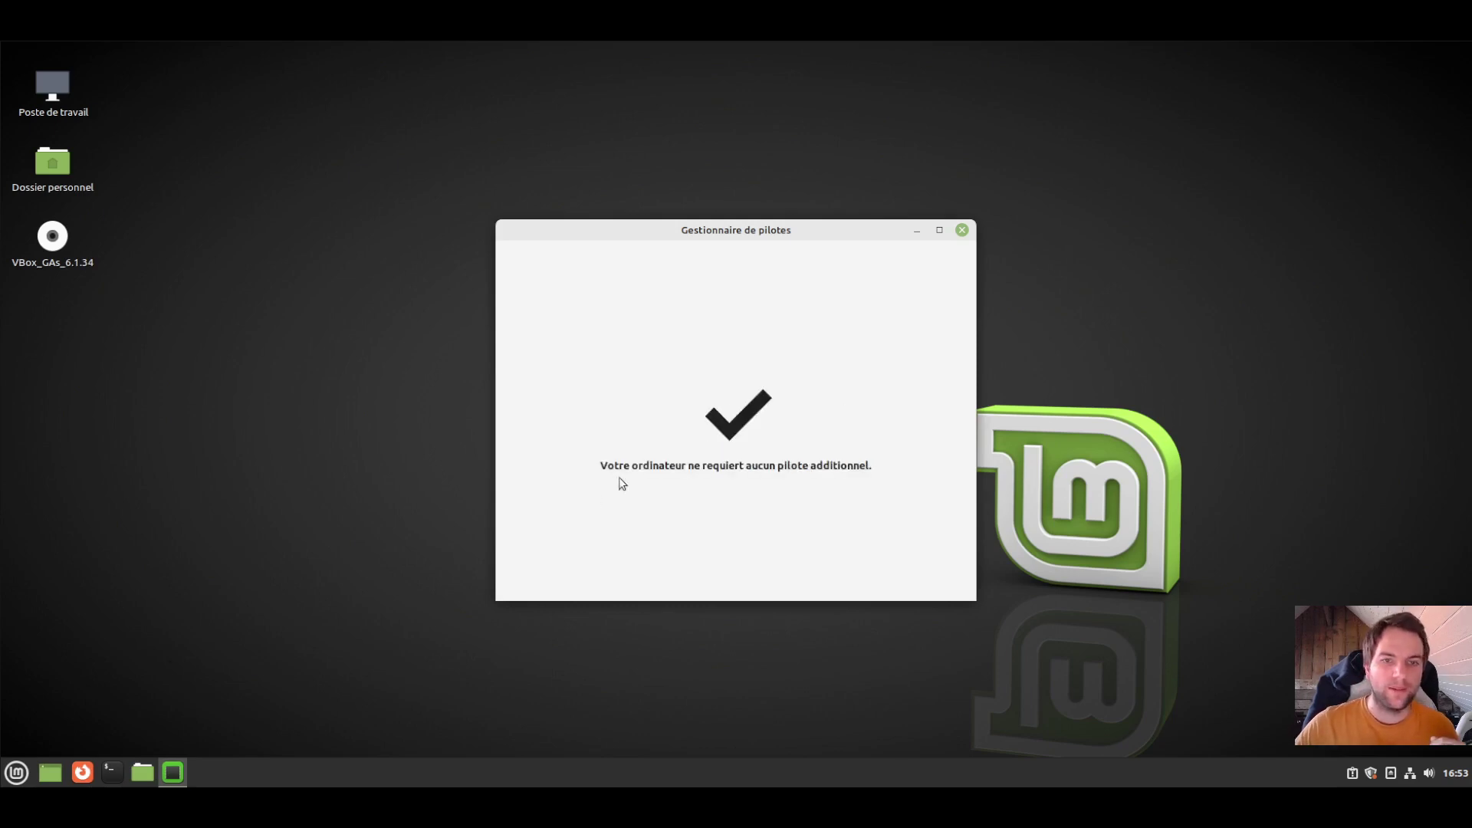
{"action": "left_click", "coordinate": [962, 230]}
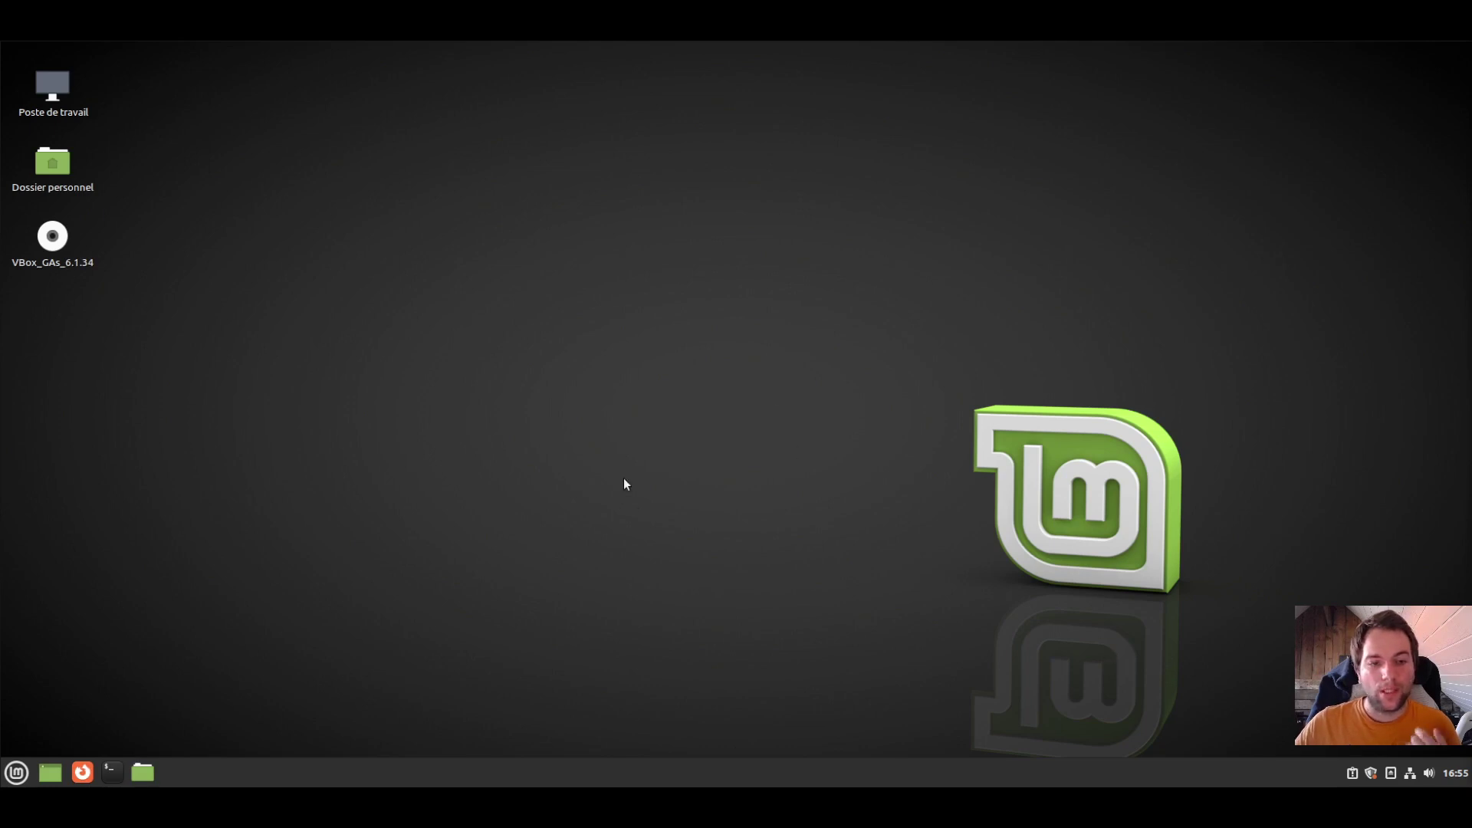
- Open the desktop background settings, apply the Indonesia wallpaper from the Vanessa collection, and move the window aside to view it
{"action": "right_click", "coordinate": [655, 519]}
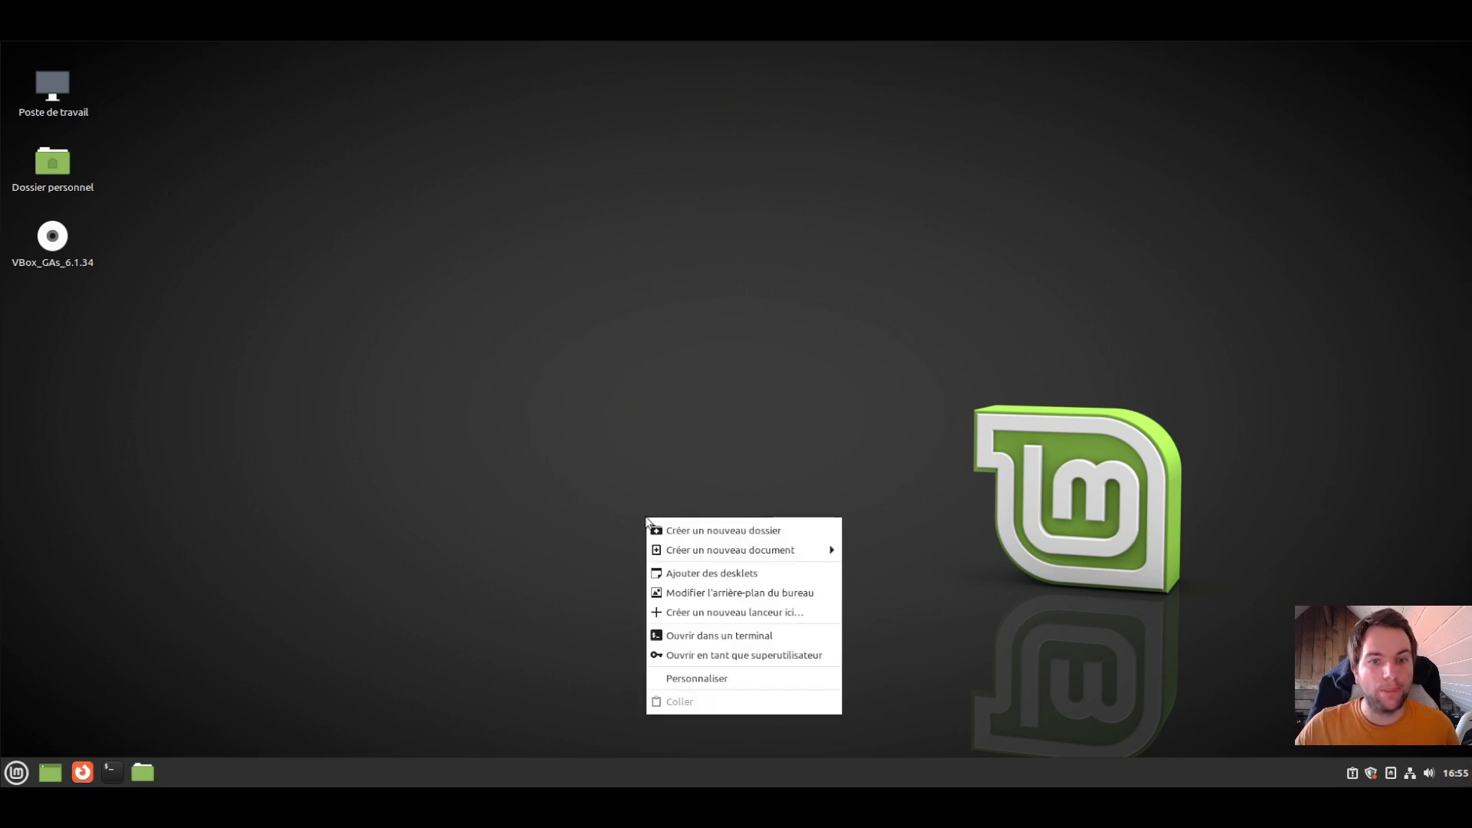
{"action": "left_click", "coordinate": [693, 594]}
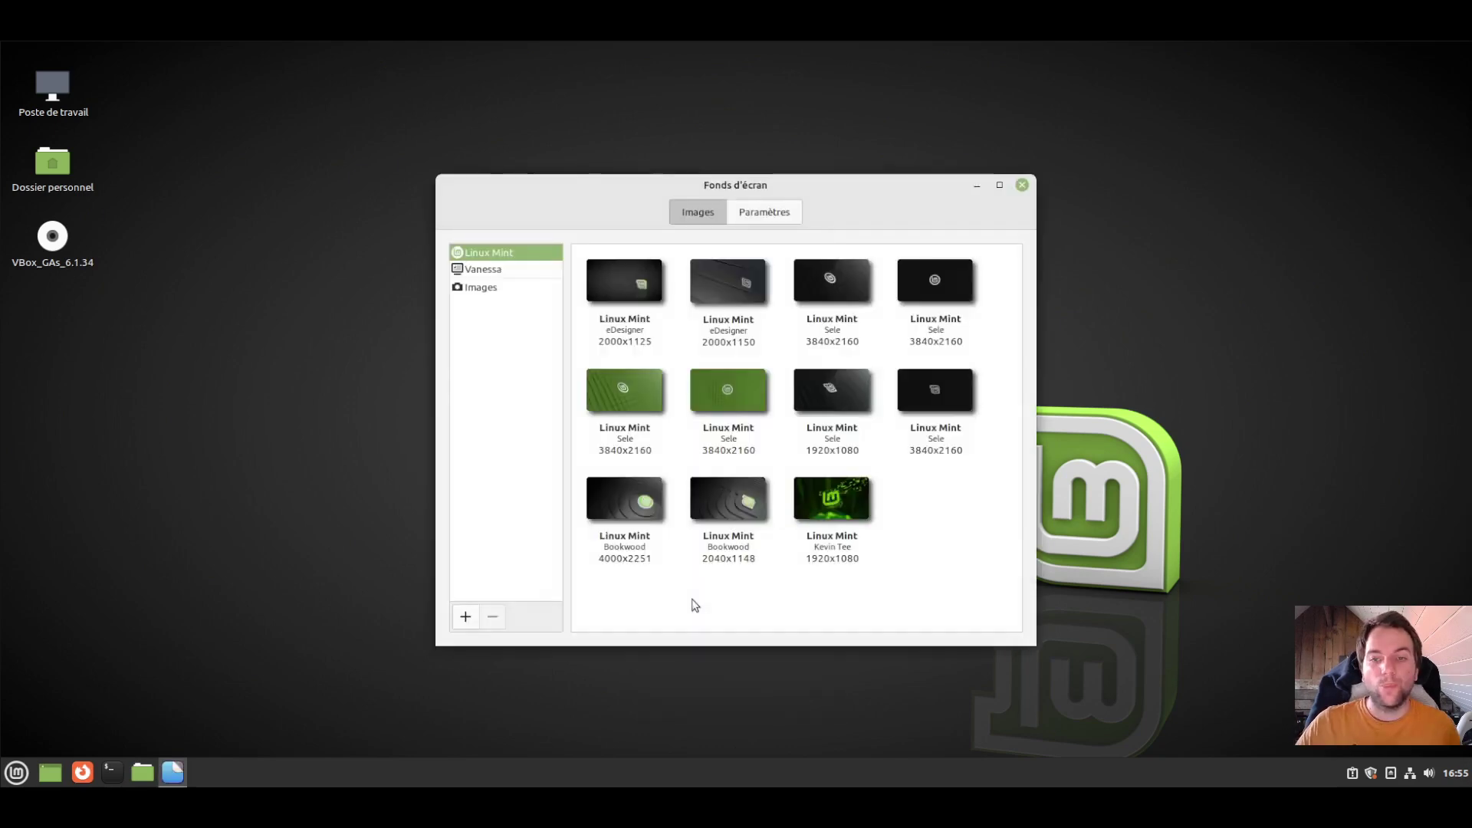
{"action": "left_click", "coordinate": [506, 273]}
{"action": "left_click", "coordinate": [617, 292]}
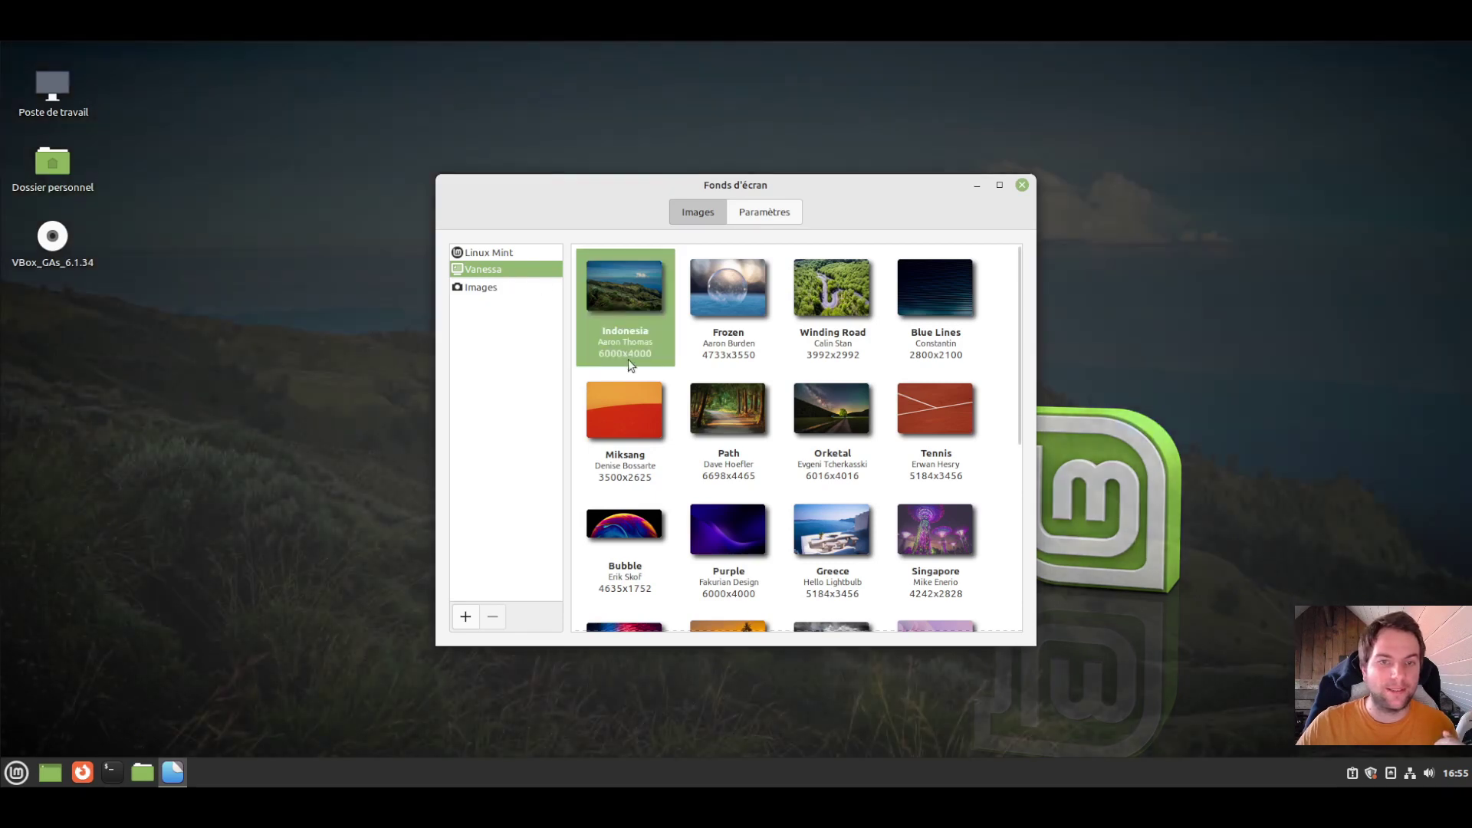
{"action": "left_click_drag", "start_coordinate": [743, 179], "coordinate": [1075, 140]}
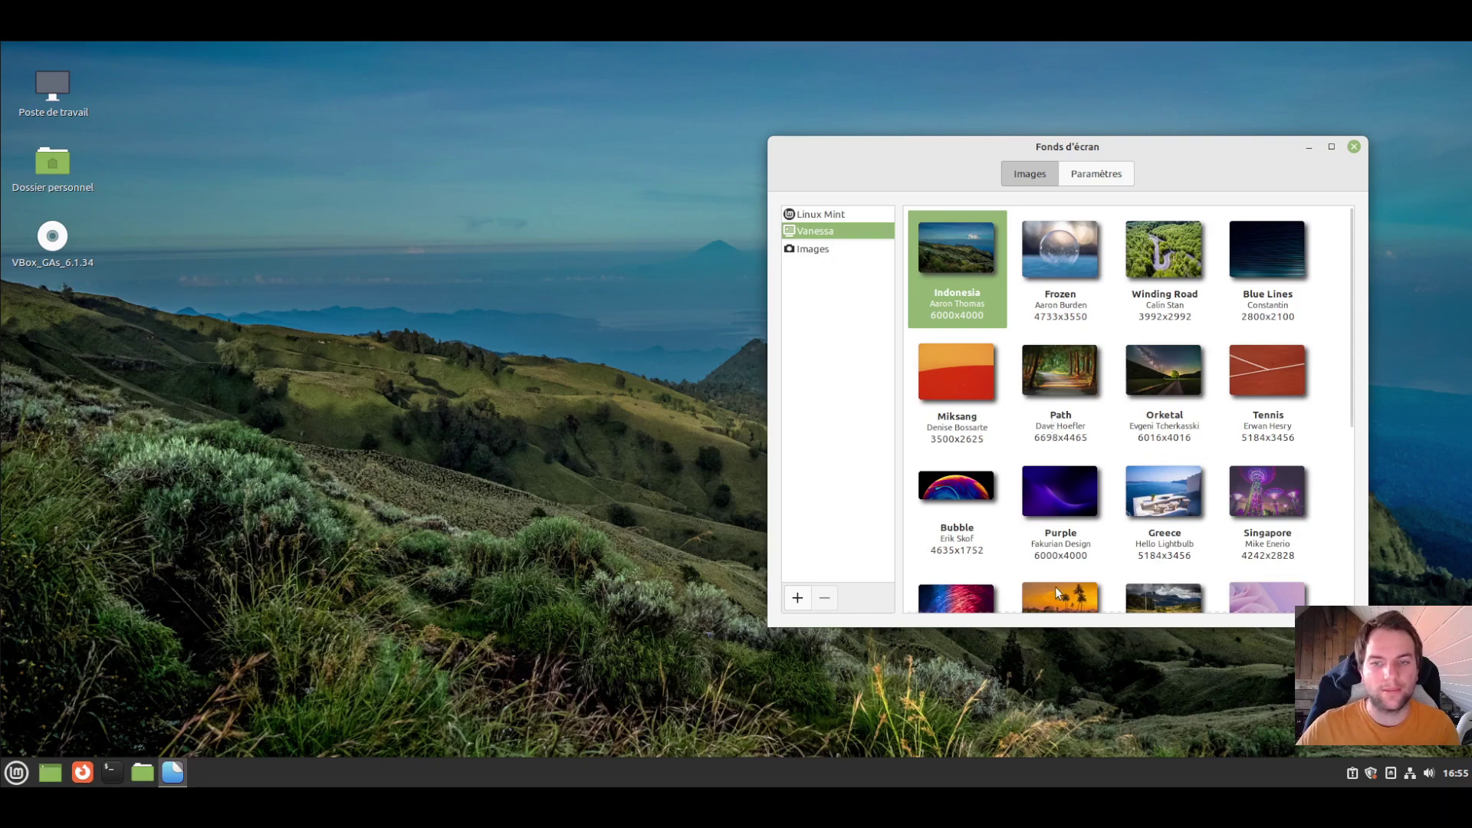
- Try the Santorini, New Zealand, Rose and Digital Stream wallpapers on the desktop
{"action": "scroll", "coordinate": [1057, 585], "scroll_direction": "down", "scroll_amount": 4}
{"action": "left_click", "coordinate": [1066, 569]}
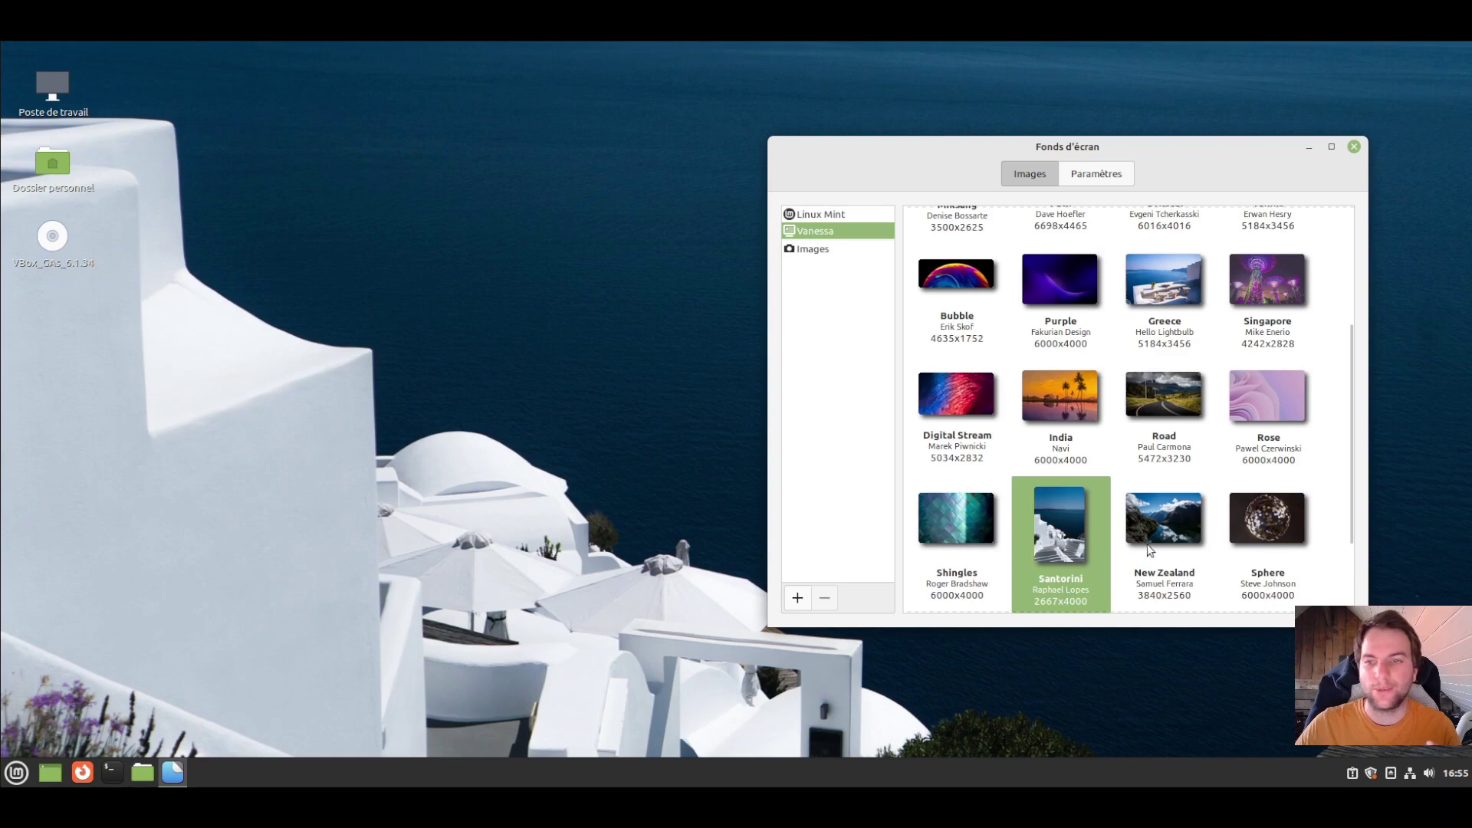
{"action": "left_click", "coordinate": [1148, 546]}
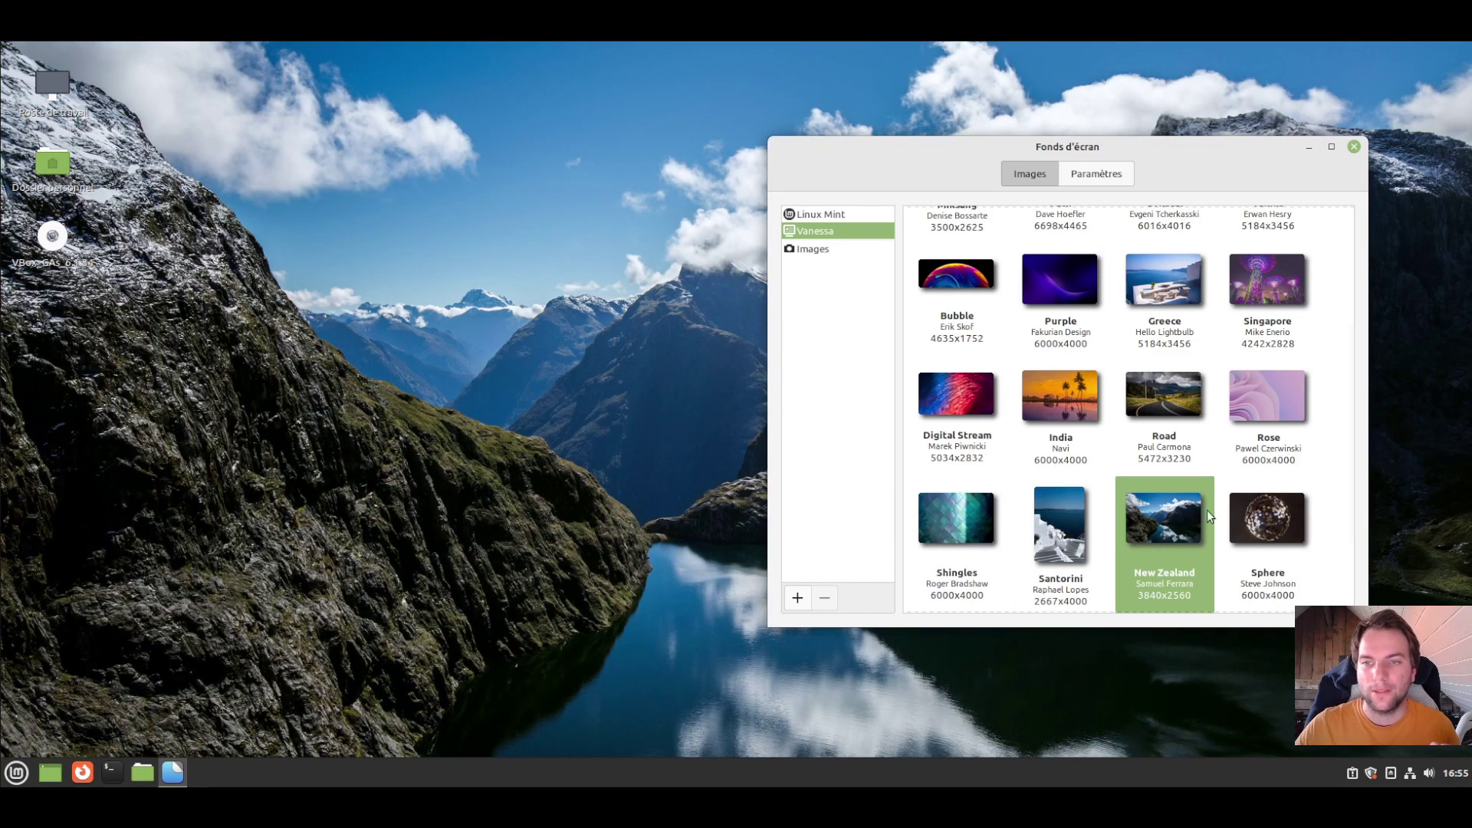
{"action": "left_click", "coordinate": [1273, 395]}
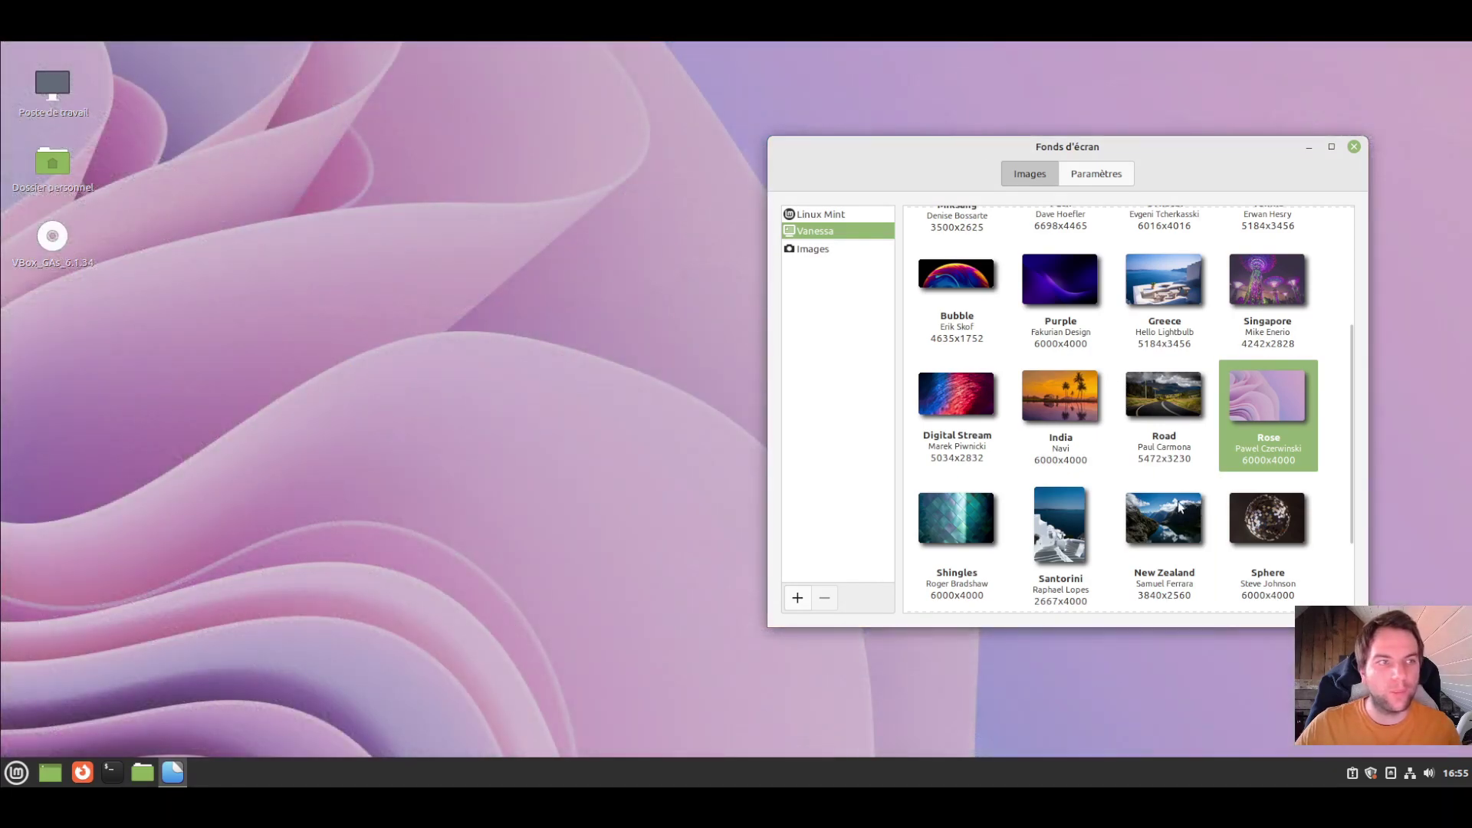
{"action": "left_click", "coordinate": [960, 405]}
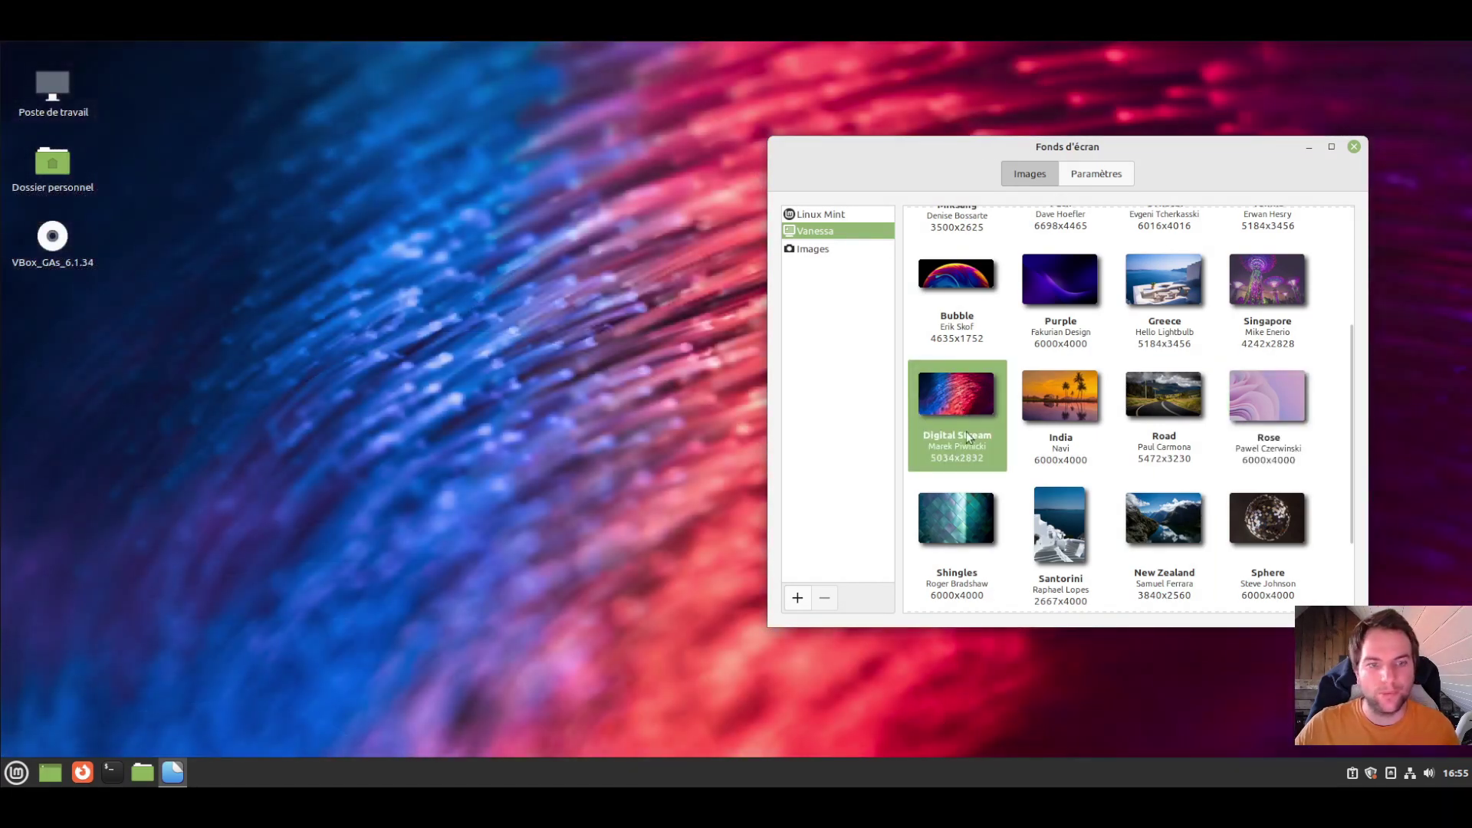
- Set the Bubble image from the Vanessa collection as the desktop wallpaper and close the background settings
{"action": "scroll", "coordinate": [1129, 366], "scroll_direction": "up", "scroll_amount": 3}
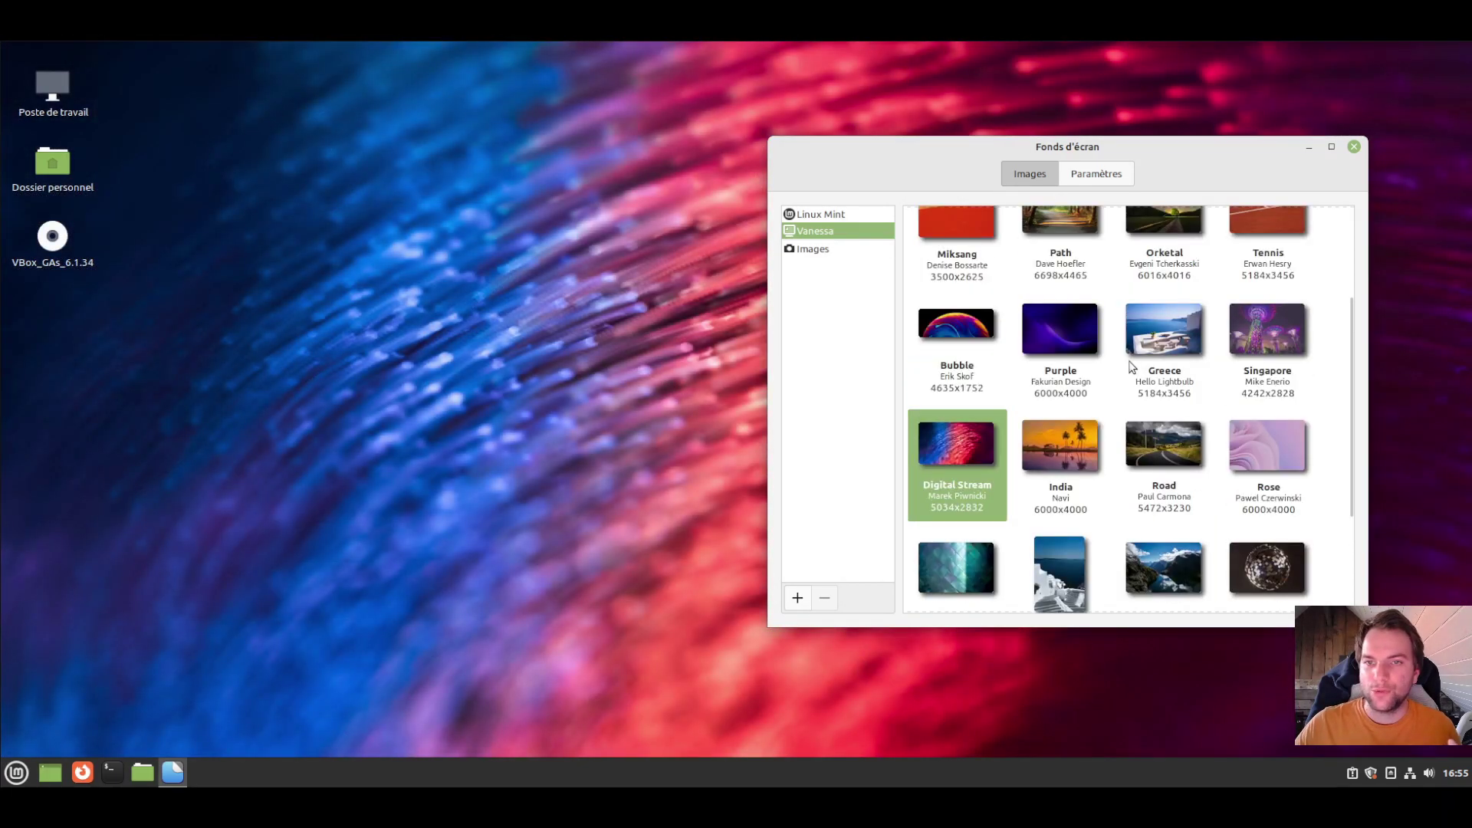
{"action": "scroll", "coordinate": [1130, 363], "scroll_direction": "up", "scroll_amount": 2}
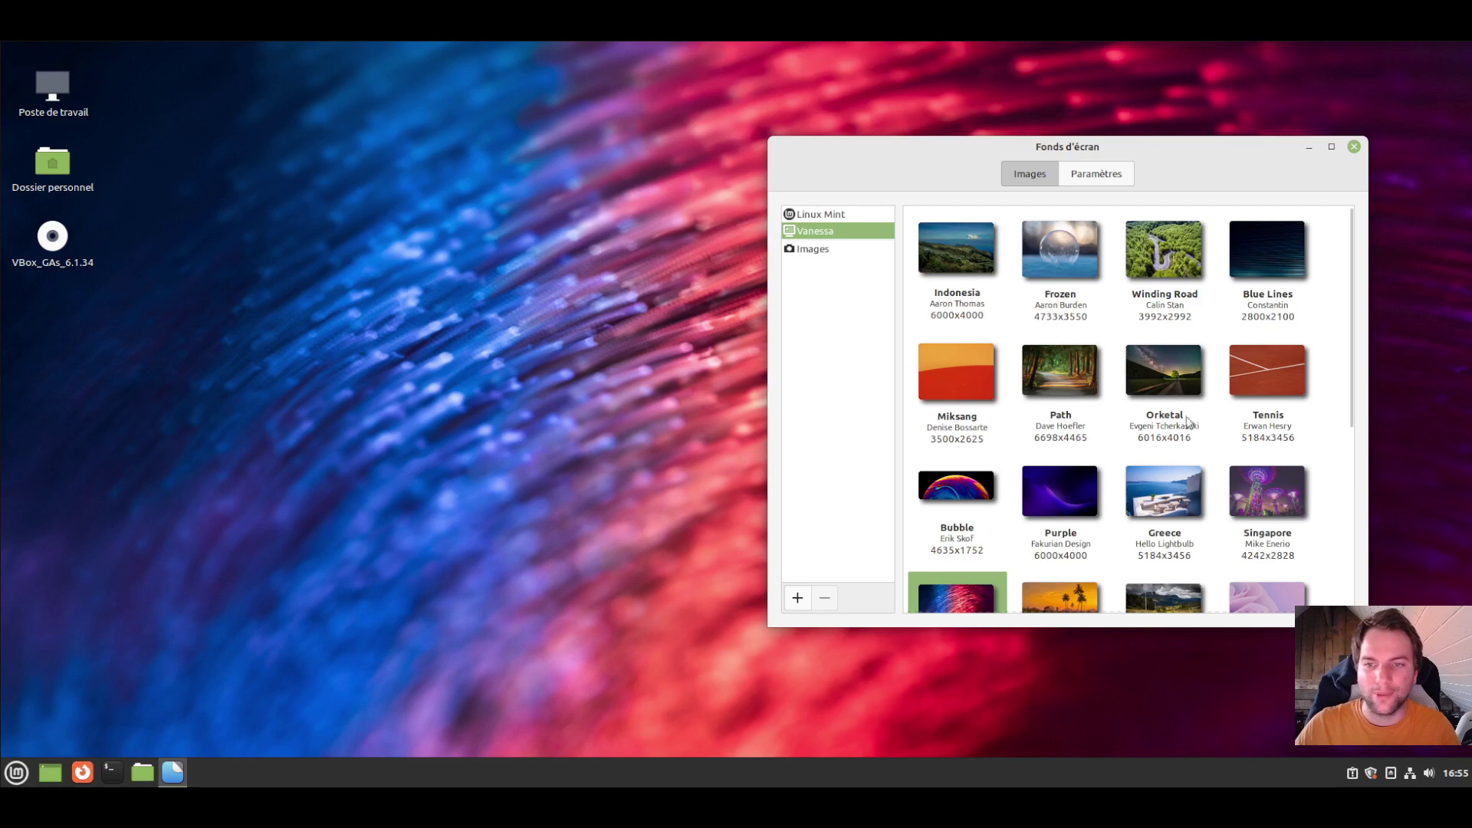
{"action": "left_click", "coordinate": [963, 500]}
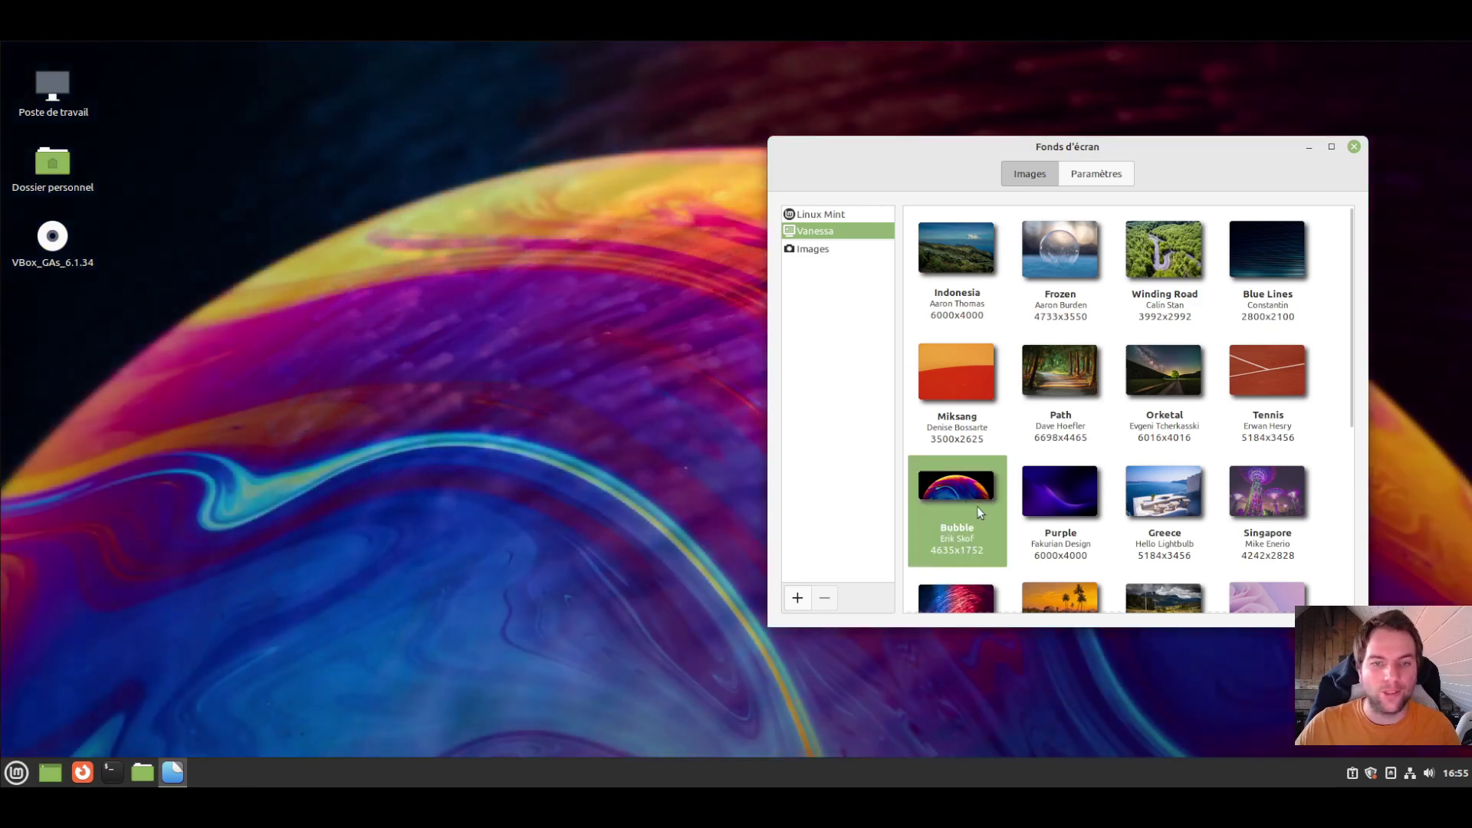
{"action": "left_click", "coordinate": [1355, 147]}
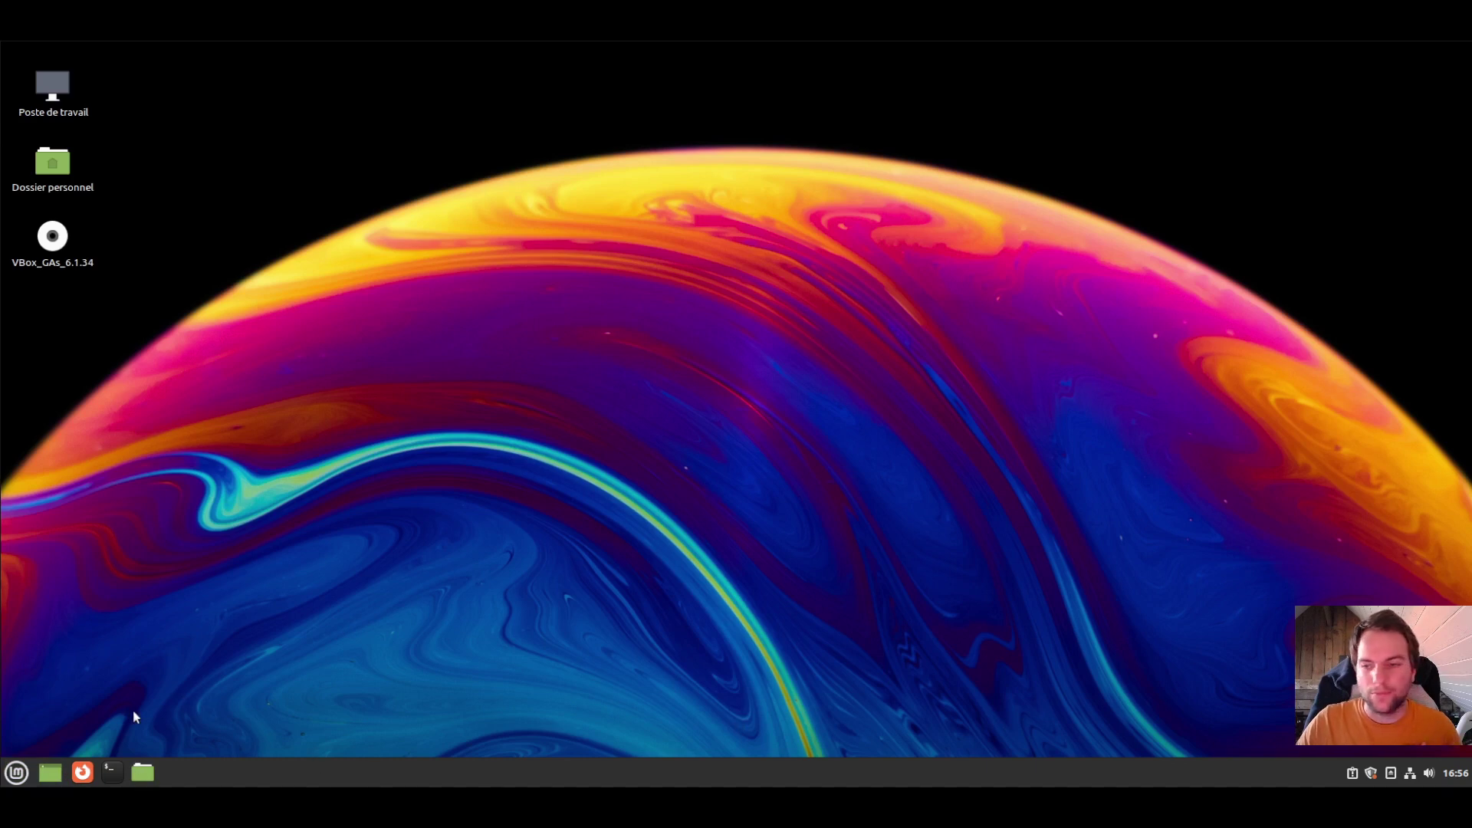
{"action": "left_click", "coordinate": [16, 772]}
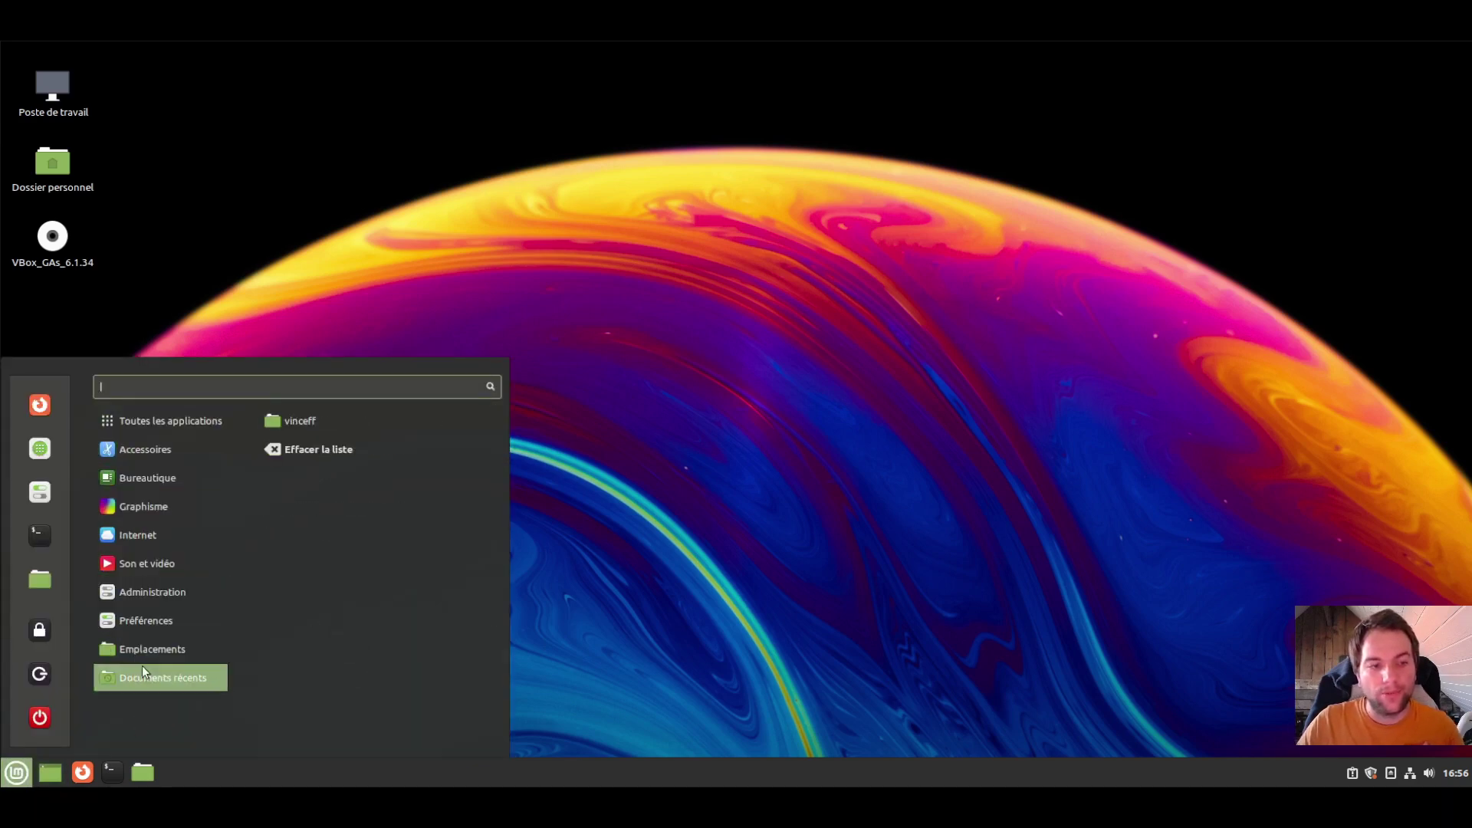
{"action": "left_click", "coordinate": [872, 609]}
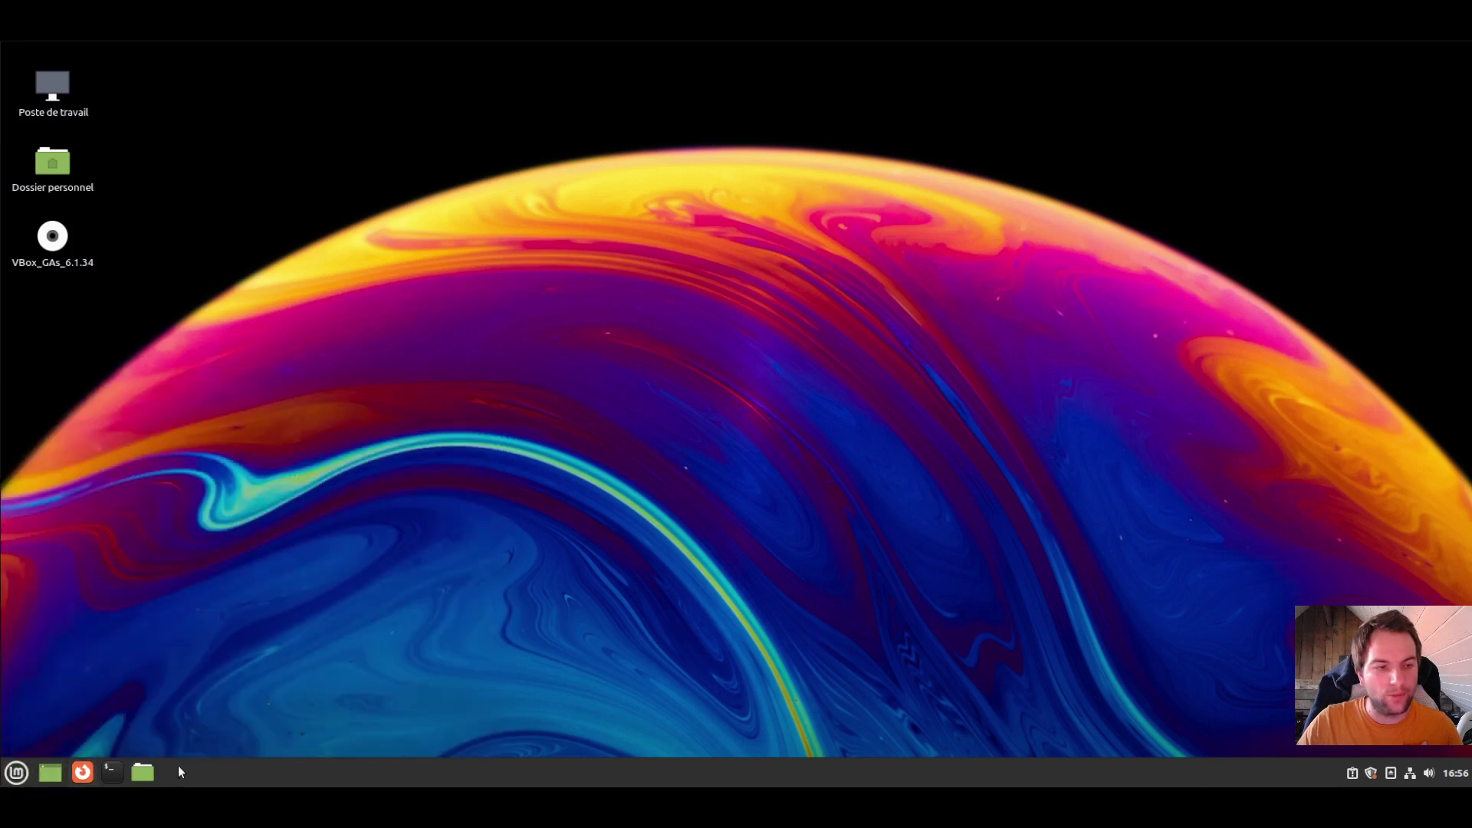
- Add a launcher for Messagerie Thunderbird, found among the Internet applications, to the desktop panel
{"action": "left_click", "coordinate": [16, 772]}
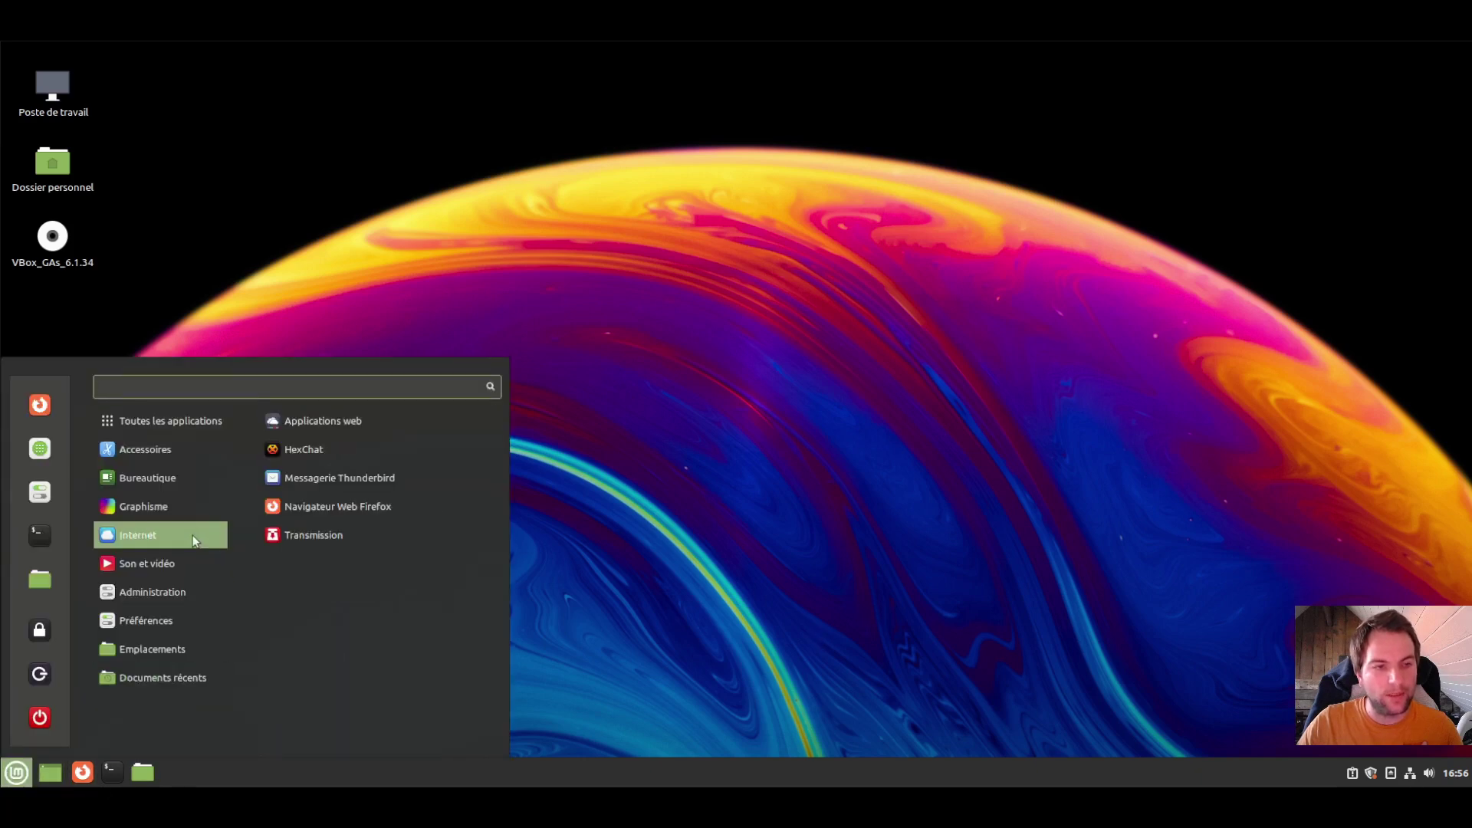
{"action": "left_click", "coordinate": [352, 480]}
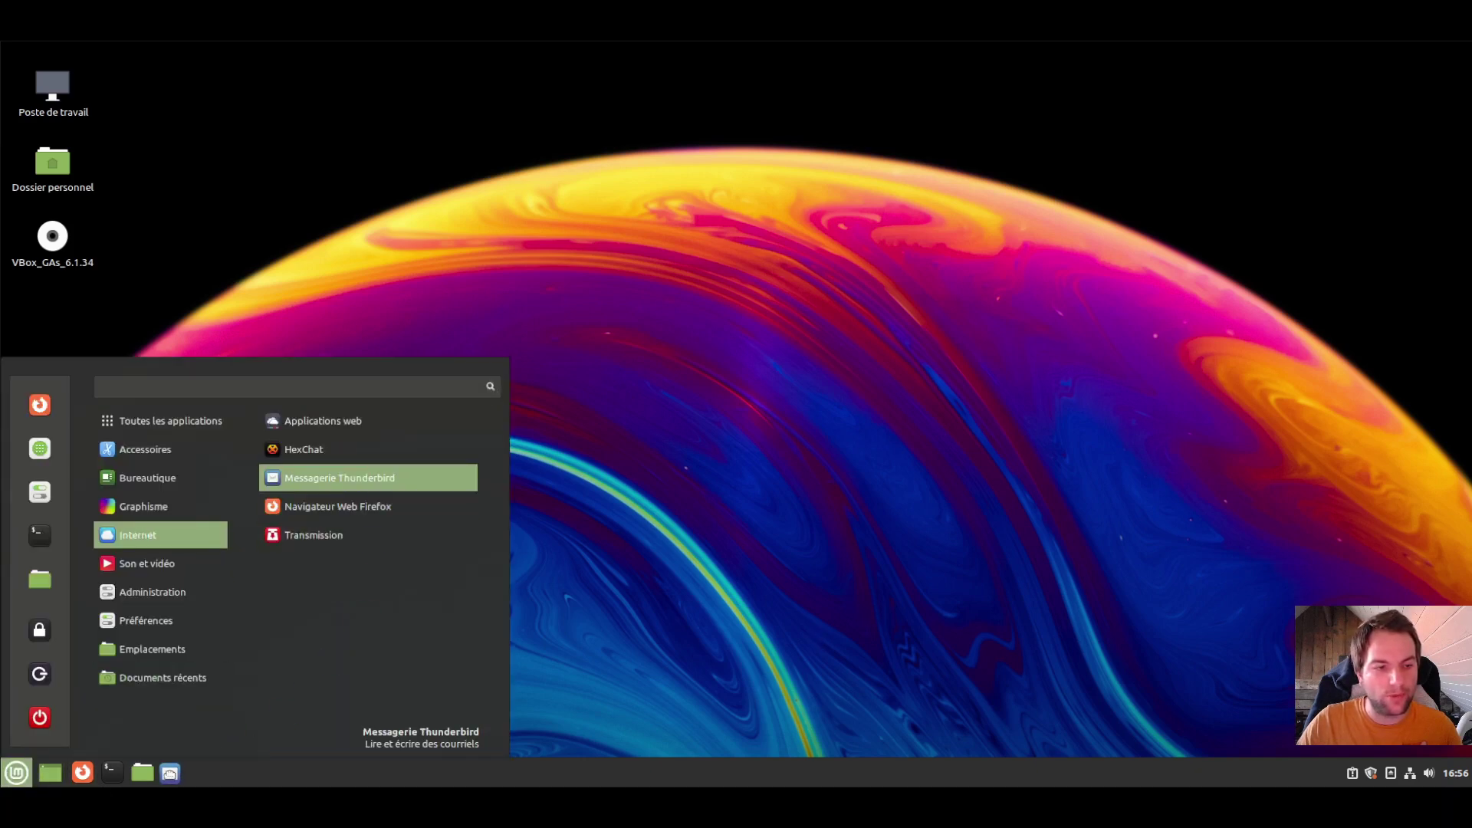
{"action": "right_click", "coordinate": [329, 480]}
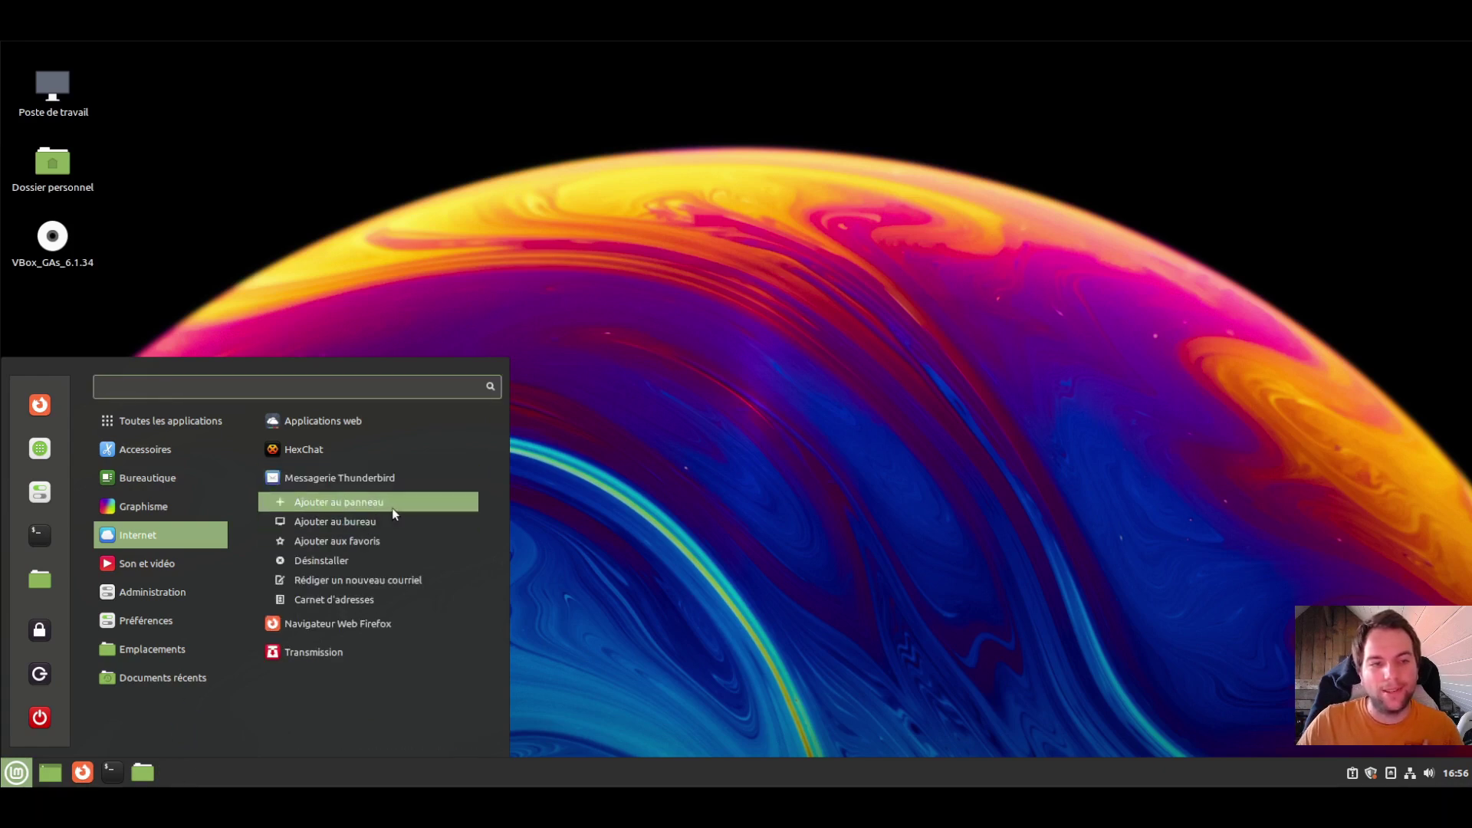
{"action": "left_click", "coordinate": [393, 508]}
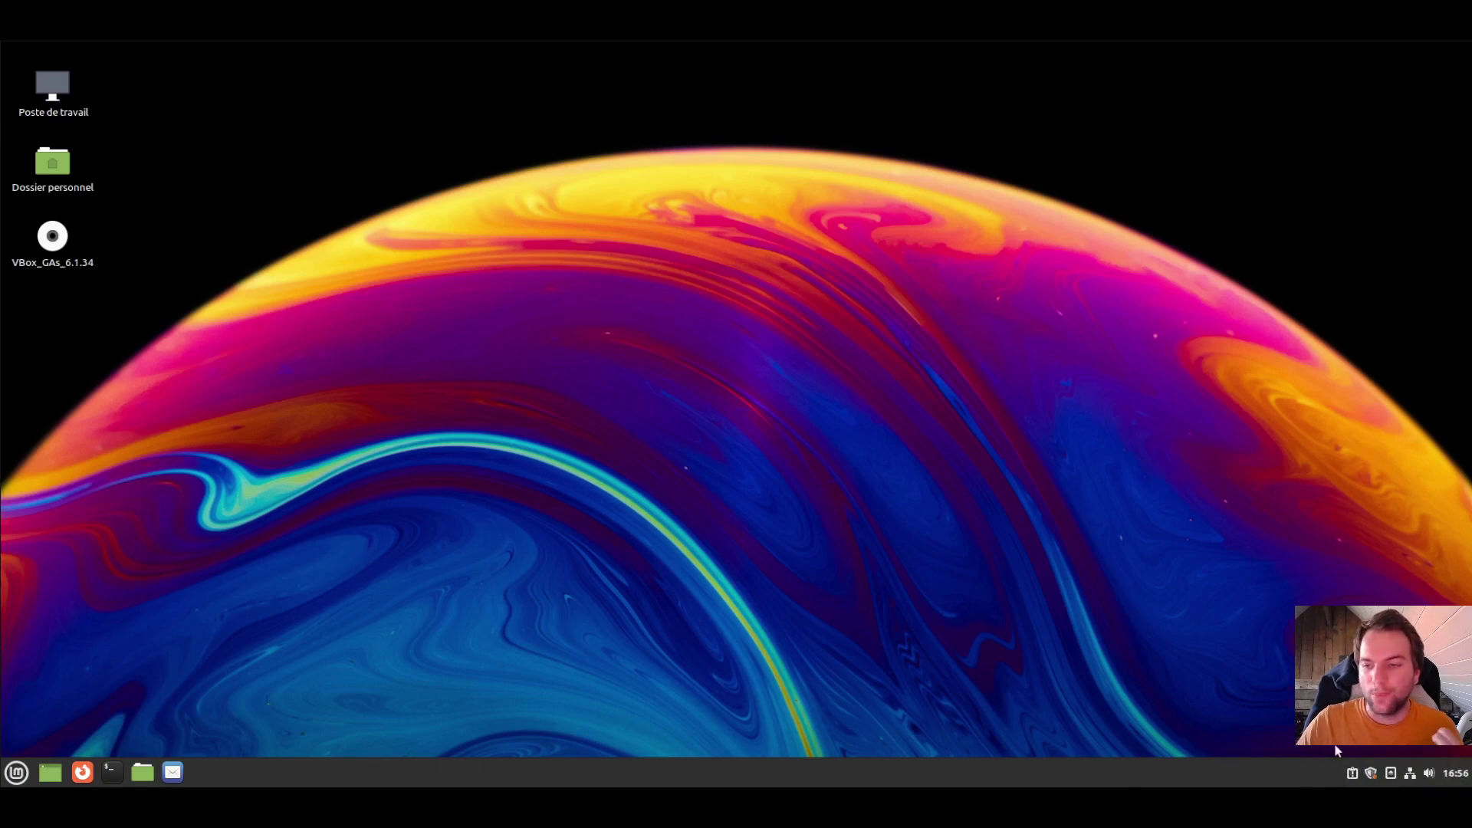
- Review the available software updates in the Gestionnaire de mises à jour and close it without installing
{"action": "left_click", "coordinate": [1372, 773]}
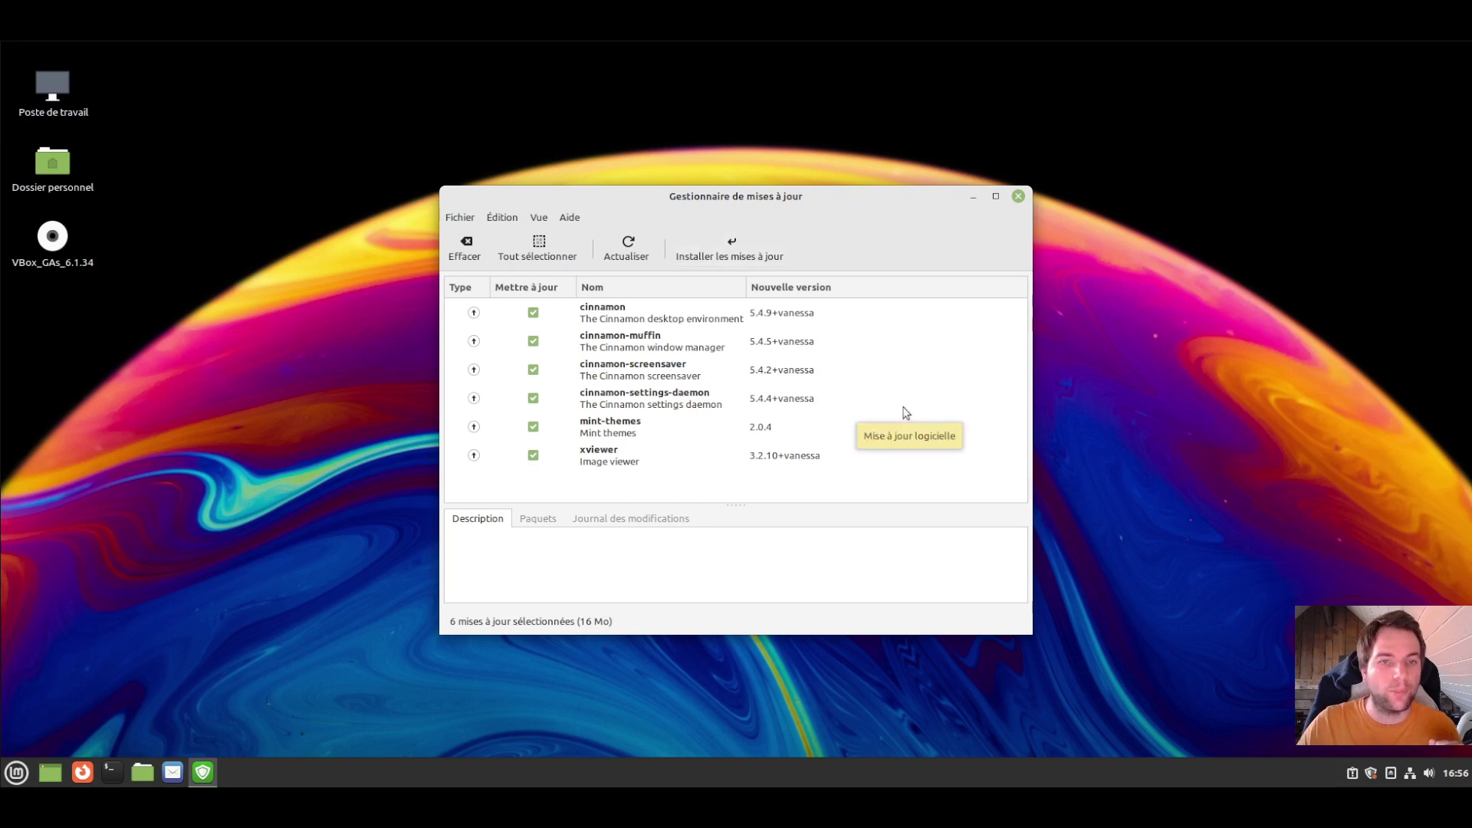
{"action": "left_click", "coordinate": [1021, 198]}
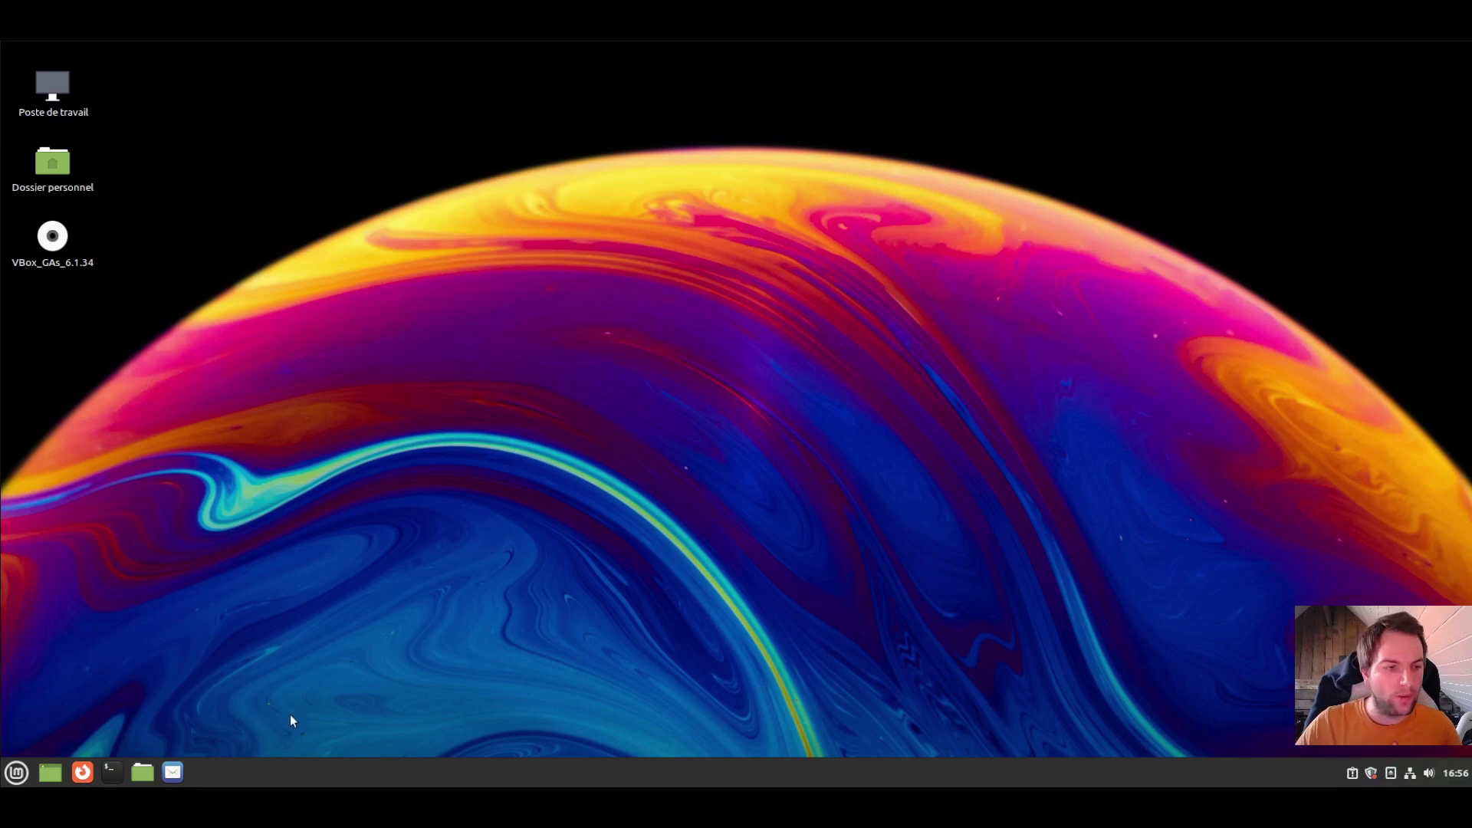
- Launch LibreOffice Writer, check its version information in the À propos de LibreOffice dialog, and close the program
{"action": "left_click", "coordinate": [16, 773]}
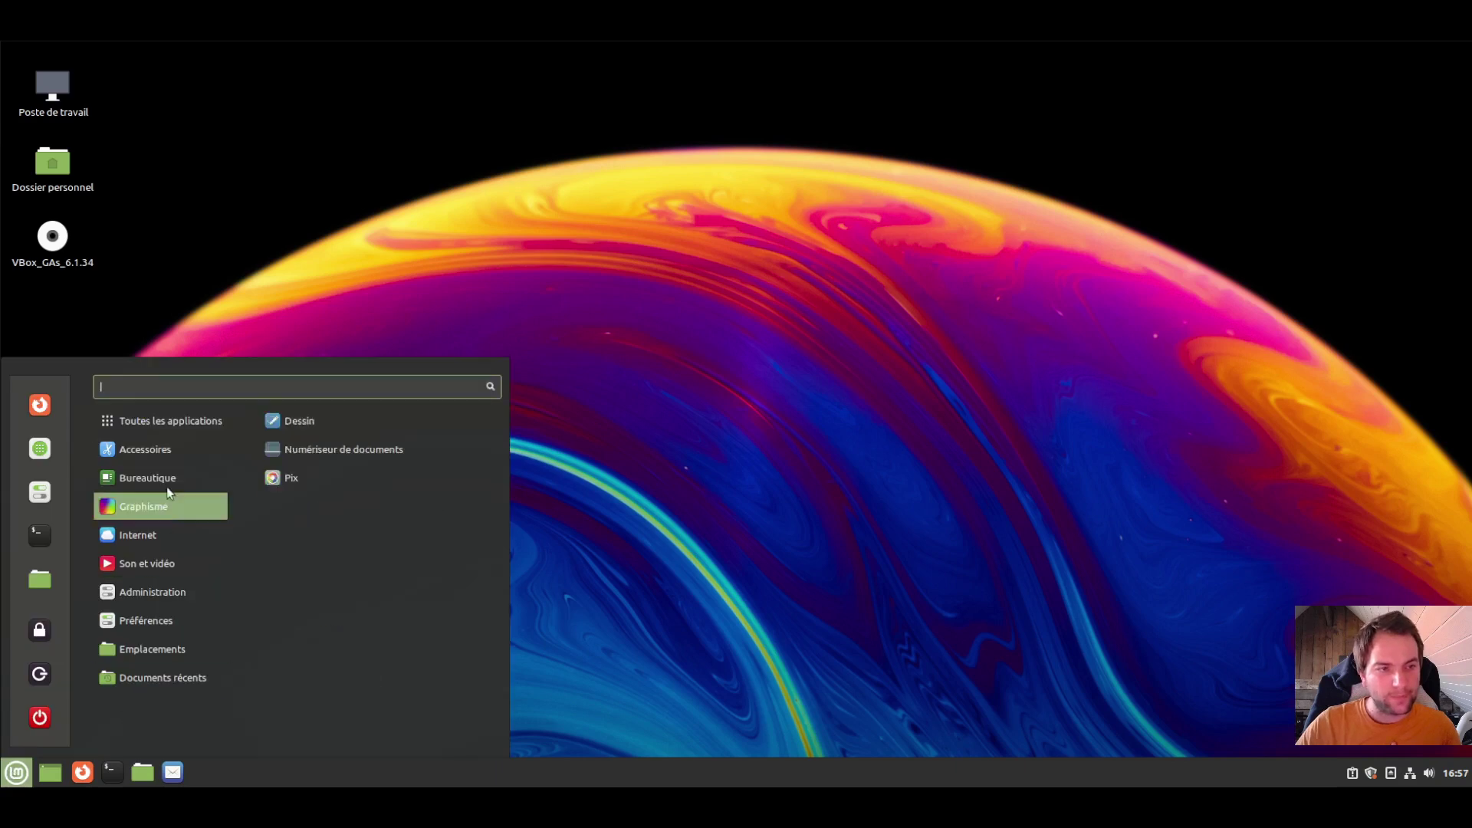
{"action": "mouse_move", "coordinate": [167, 478]}
{"action": "left_click", "coordinate": [325, 649]}
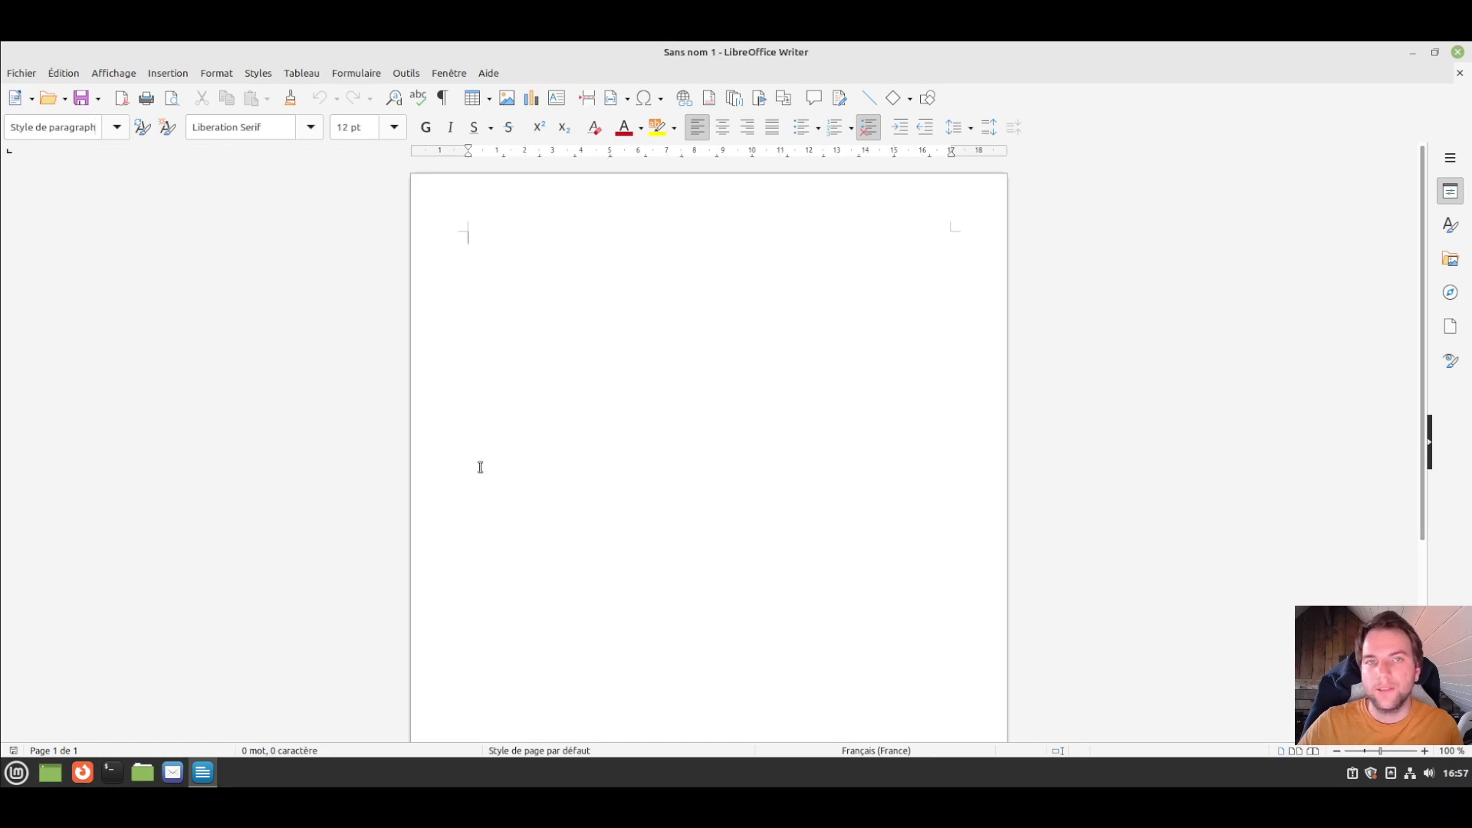
{"action": "left_click", "coordinate": [489, 73]}
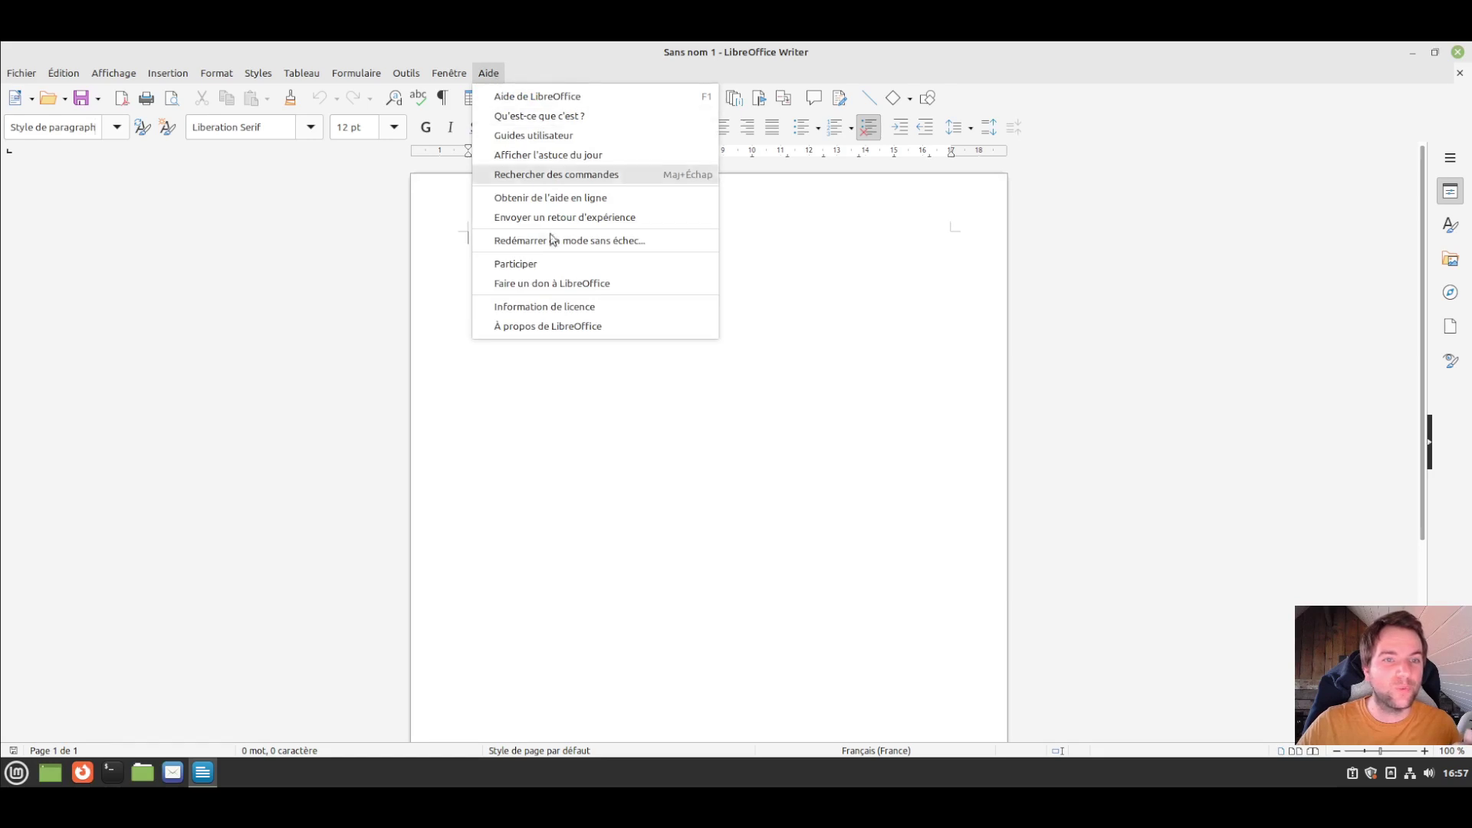
{"action": "left_click", "coordinate": [572, 330]}
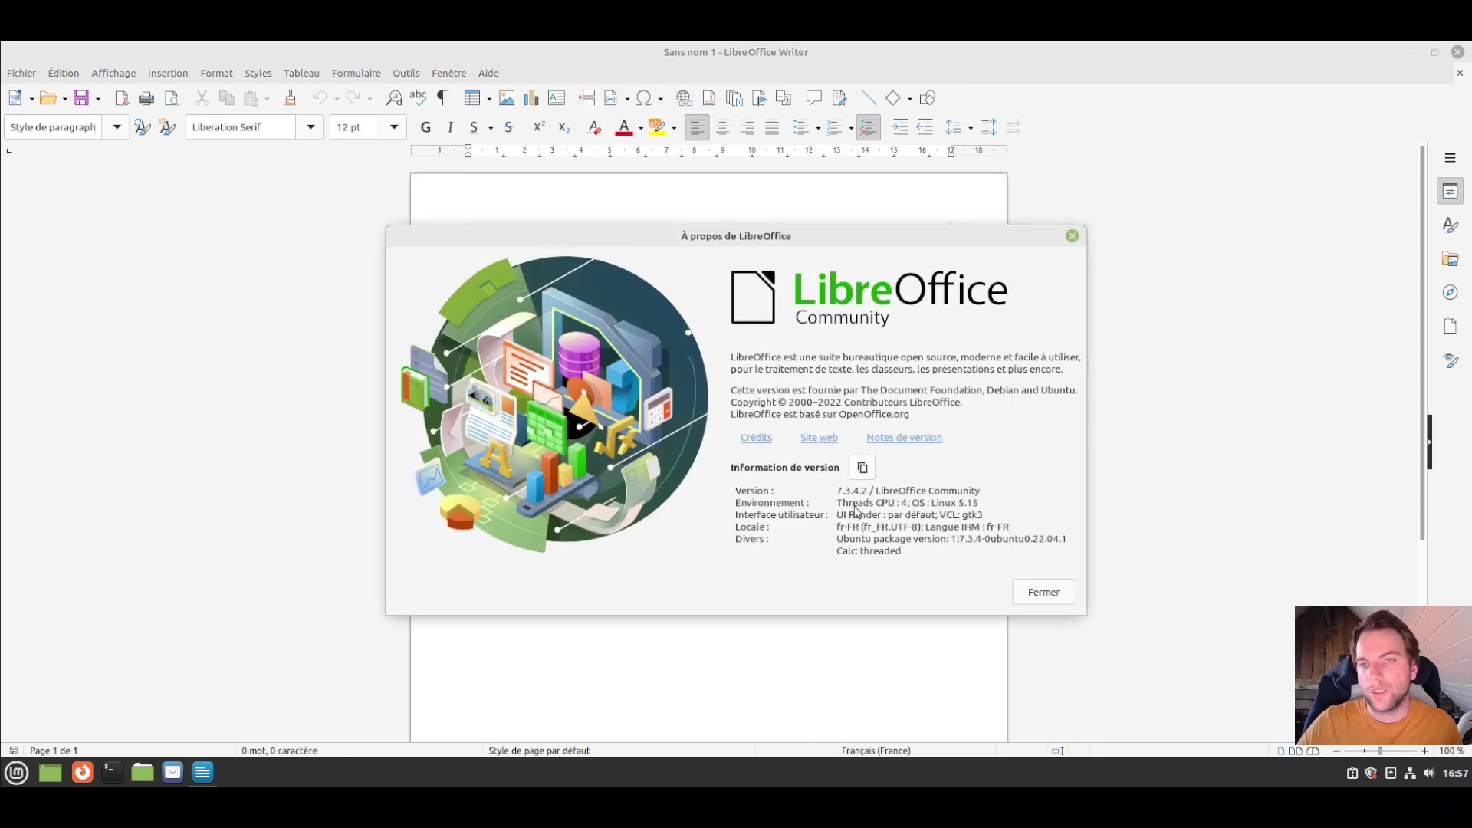
{"action": "left_click", "coordinate": [1060, 593]}
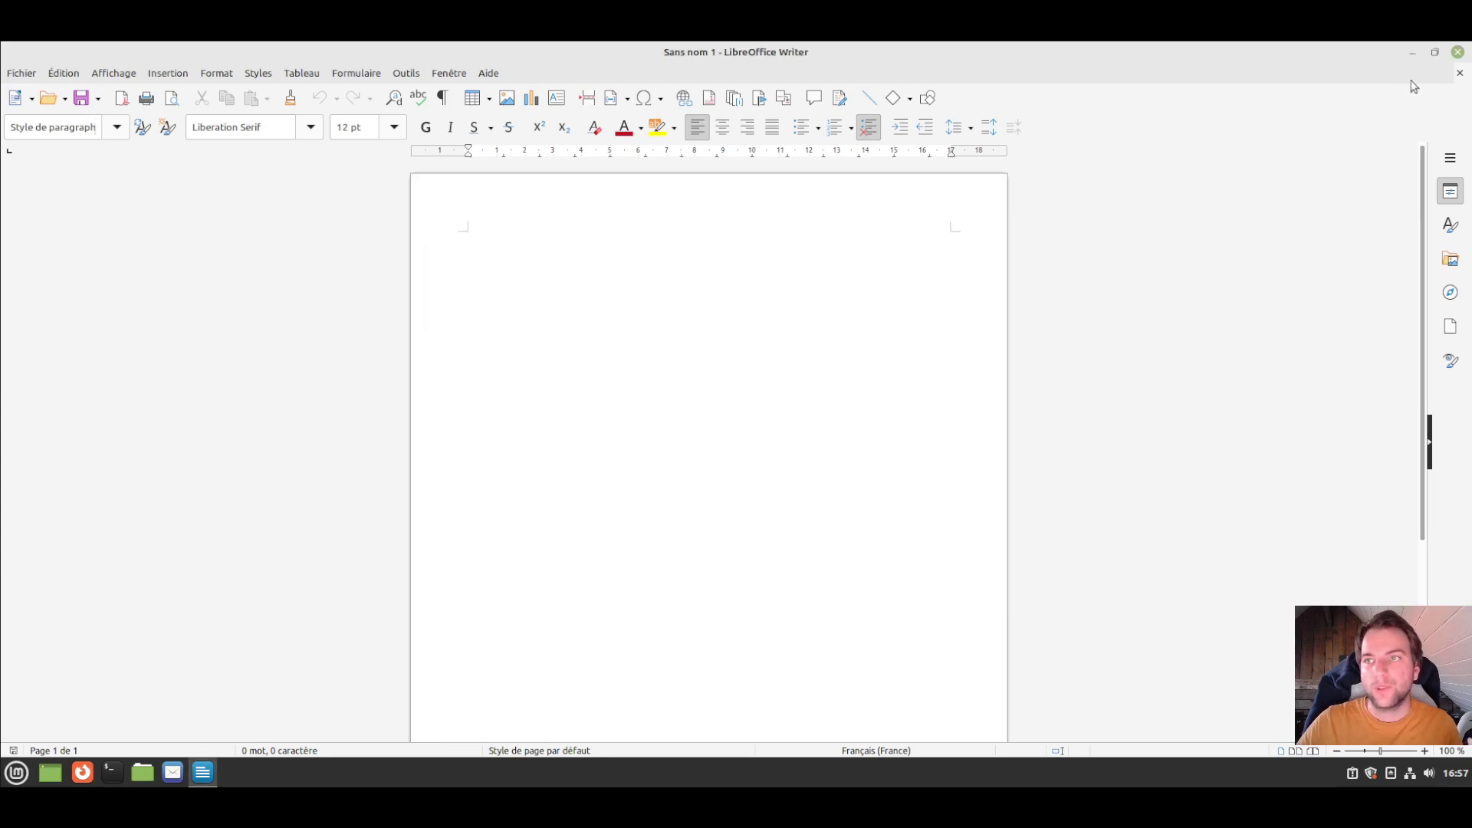
{"action": "left_click", "coordinate": [1458, 52]}
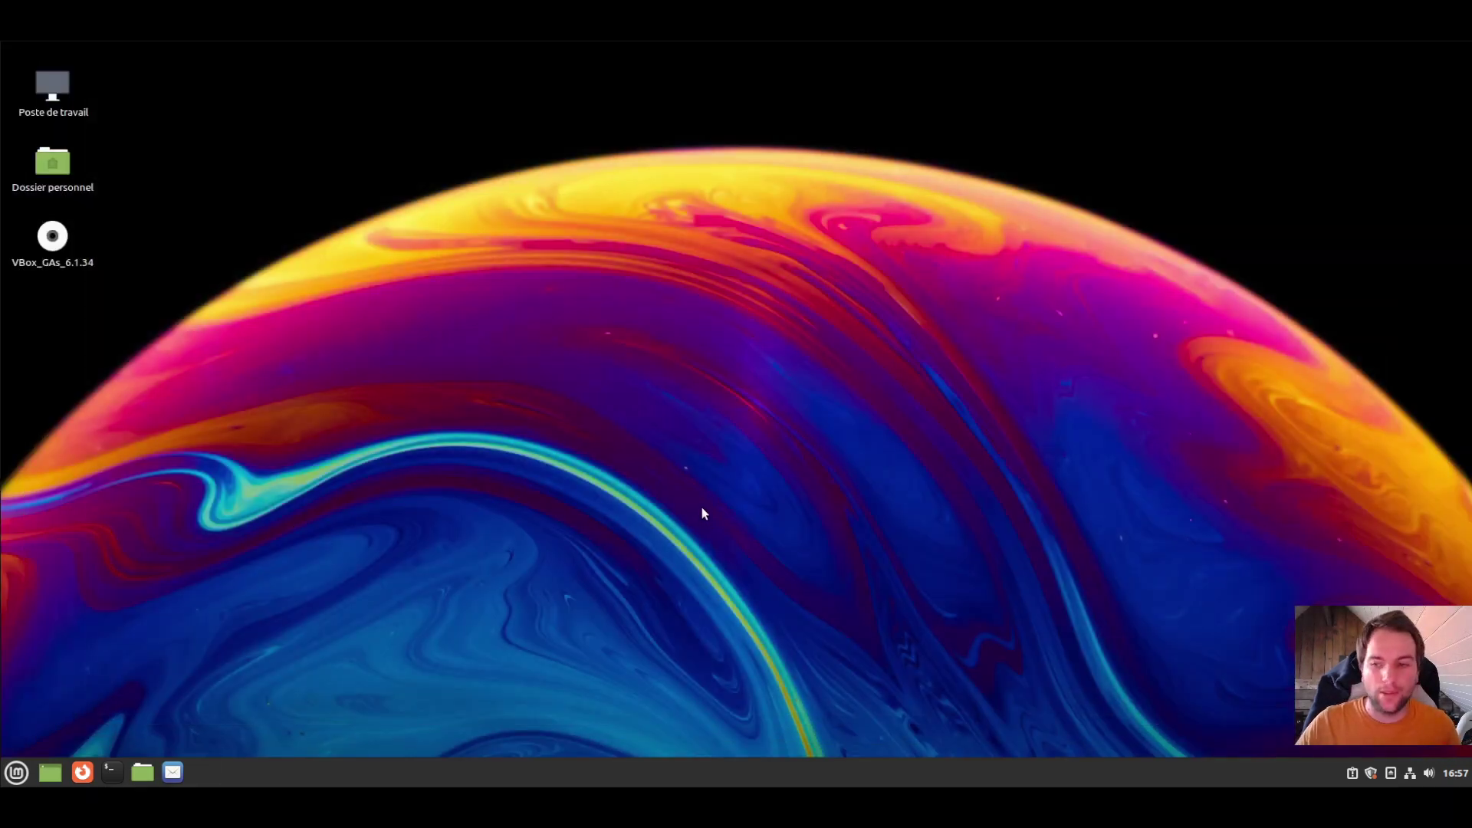
- Open Firefox to check its start page, close it, and review the installed Son et vidéo applications
{"action": "left_click", "coordinate": [83, 773]}
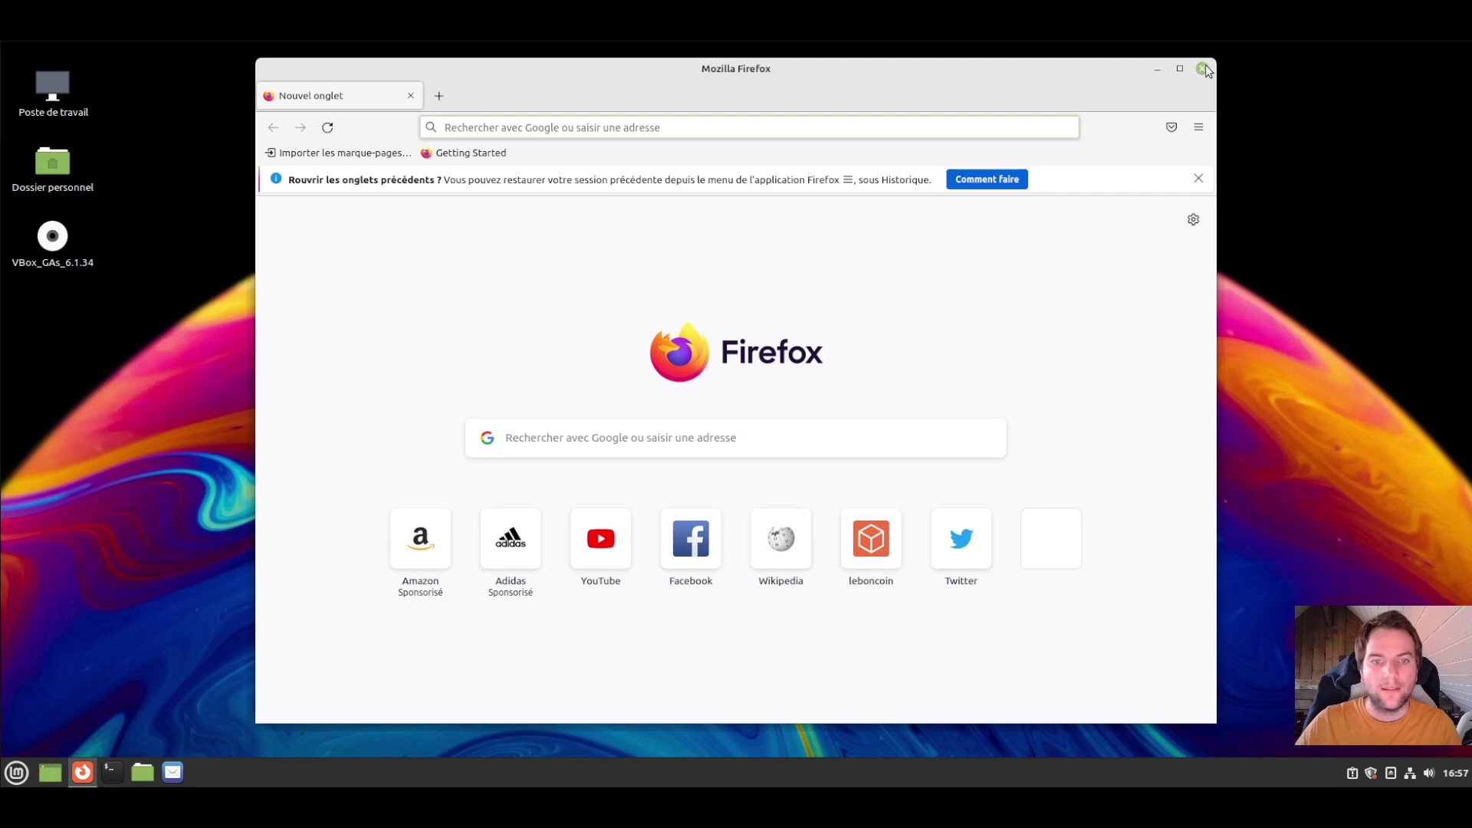
{"action": "left_click", "coordinate": [1202, 68]}
{"action": "left_click", "coordinate": [17, 773]}
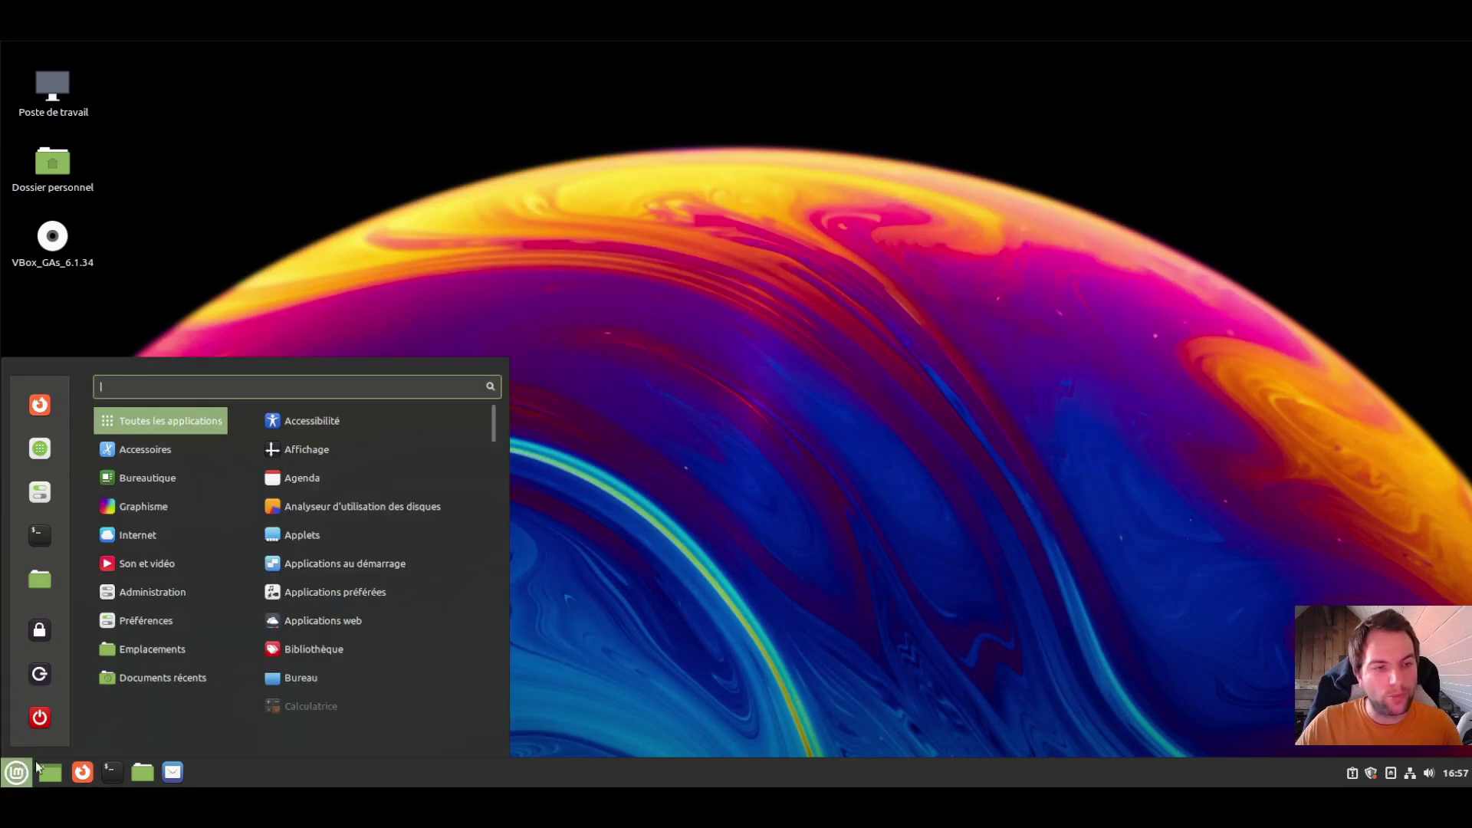
{"action": "mouse_move", "coordinate": [177, 491]}
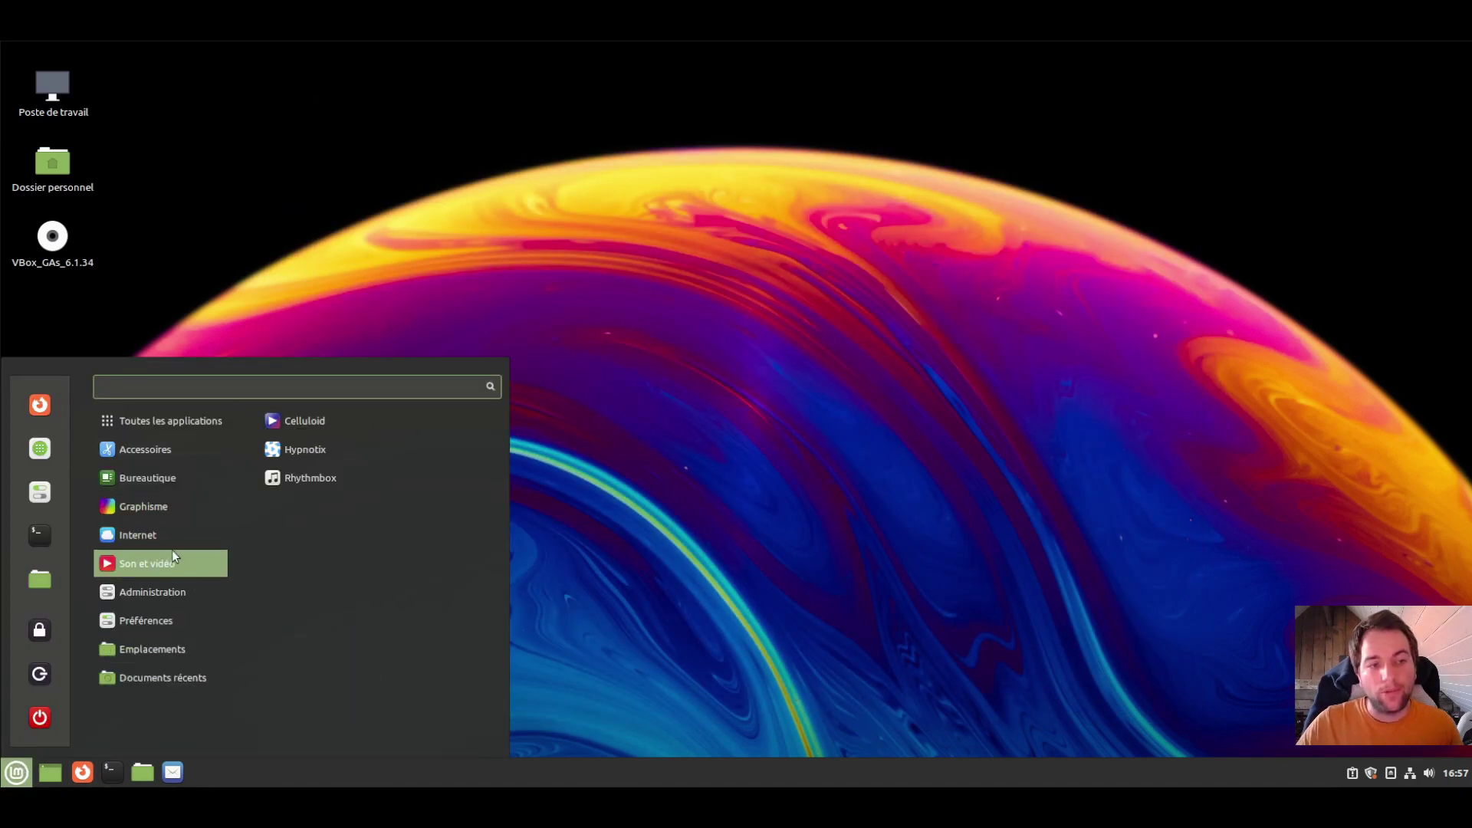
{"action": "mouse_move", "coordinate": [175, 547]}
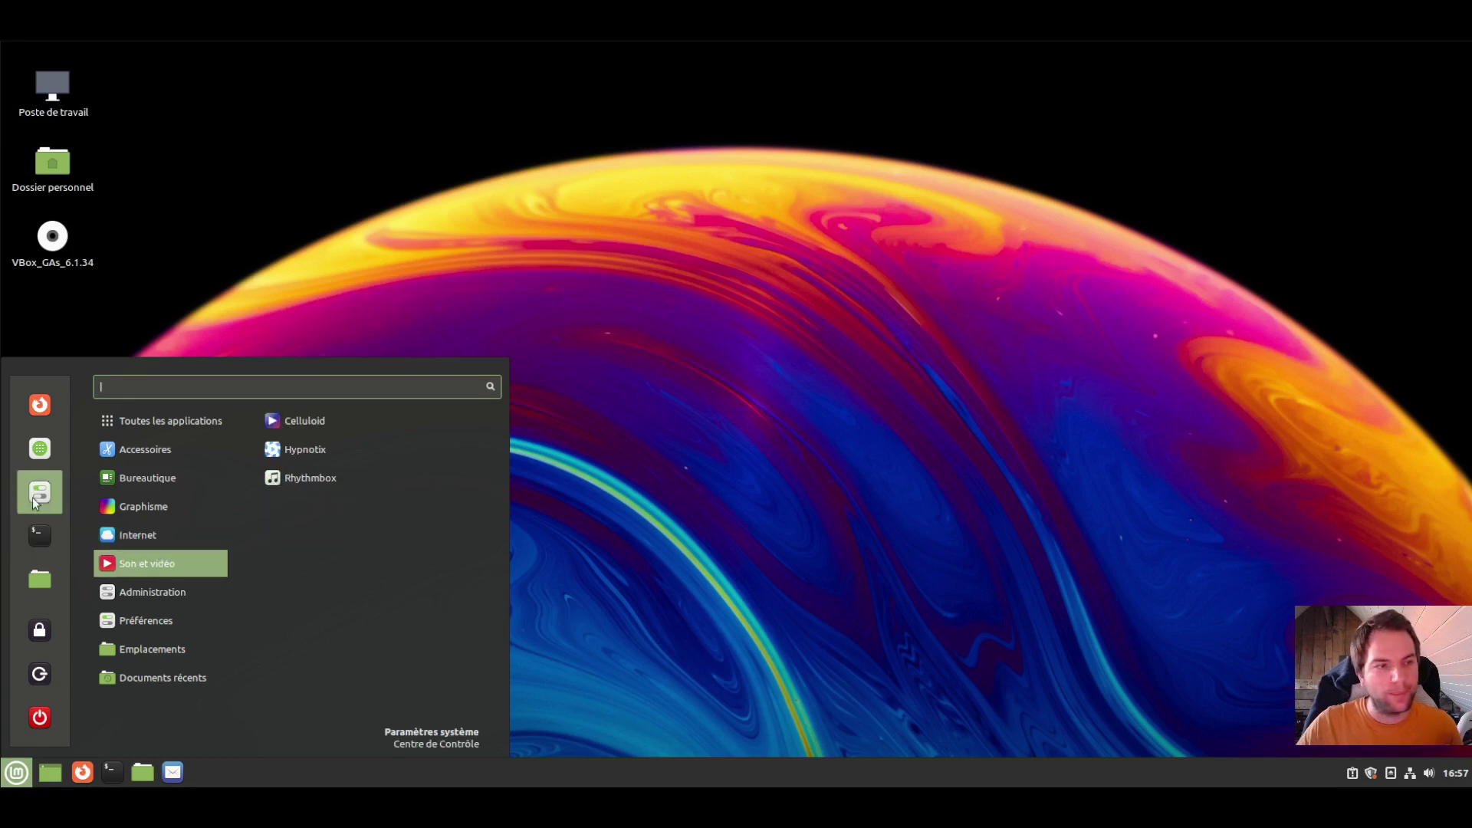
- Launch Logithèque, enlarge its window and reposition it on the desktop
{"action": "left_click", "coordinate": [40, 452]}
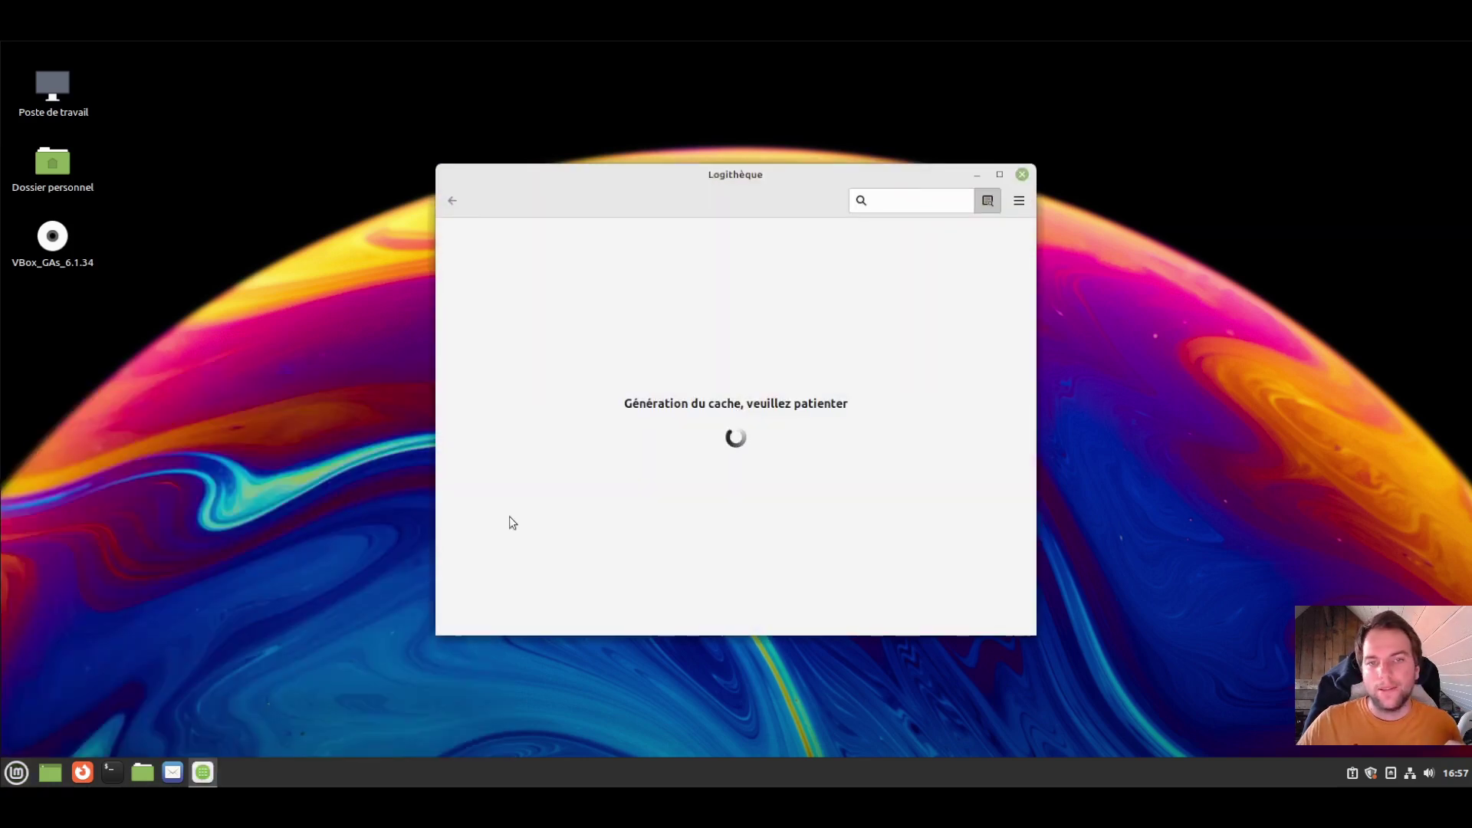
{"action": "left_click_drag", "start_coordinate": [1032, 629], "coordinate": [1250, 664]}
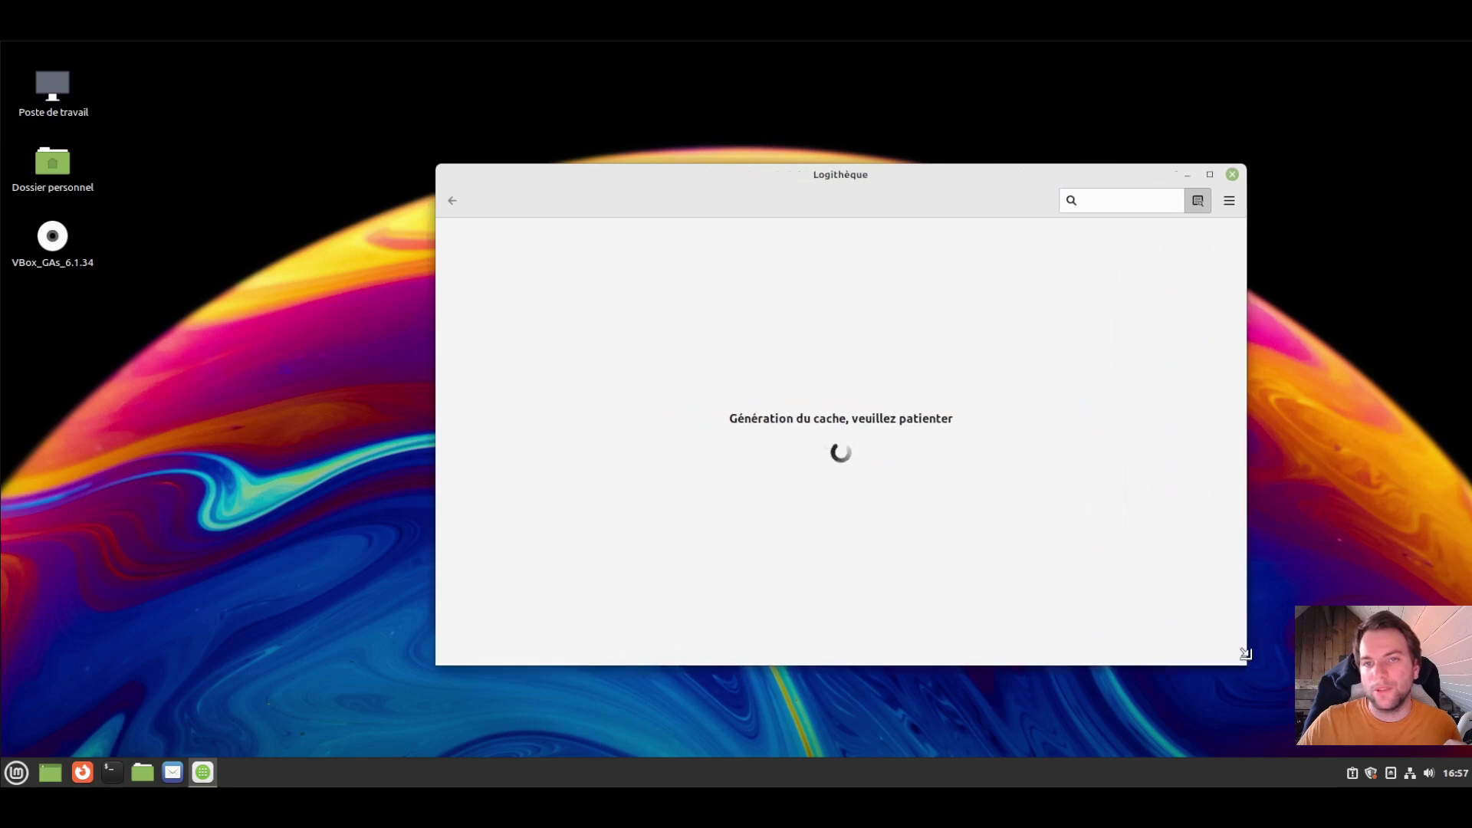
{"action": "left_click_drag", "start_coordinate": [834, 167], "coordinate": [639, 158]}
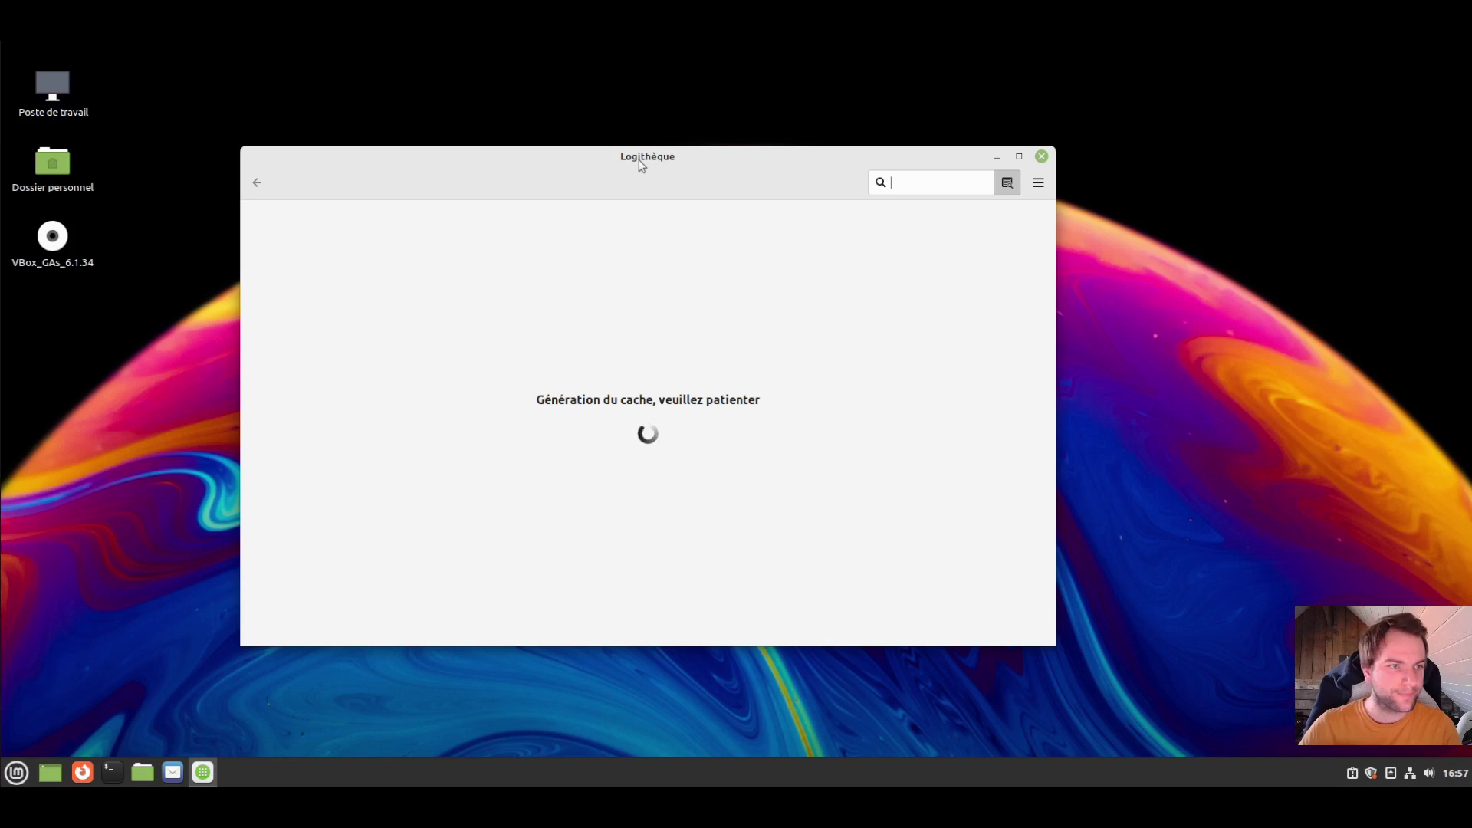
- Try the Greece and Blue Lines wallpapers from the Vanessa collection, set Winding Road as the desktop background, and close the background settings
{"action": "right_click", "coordinate": [1277, 410]}
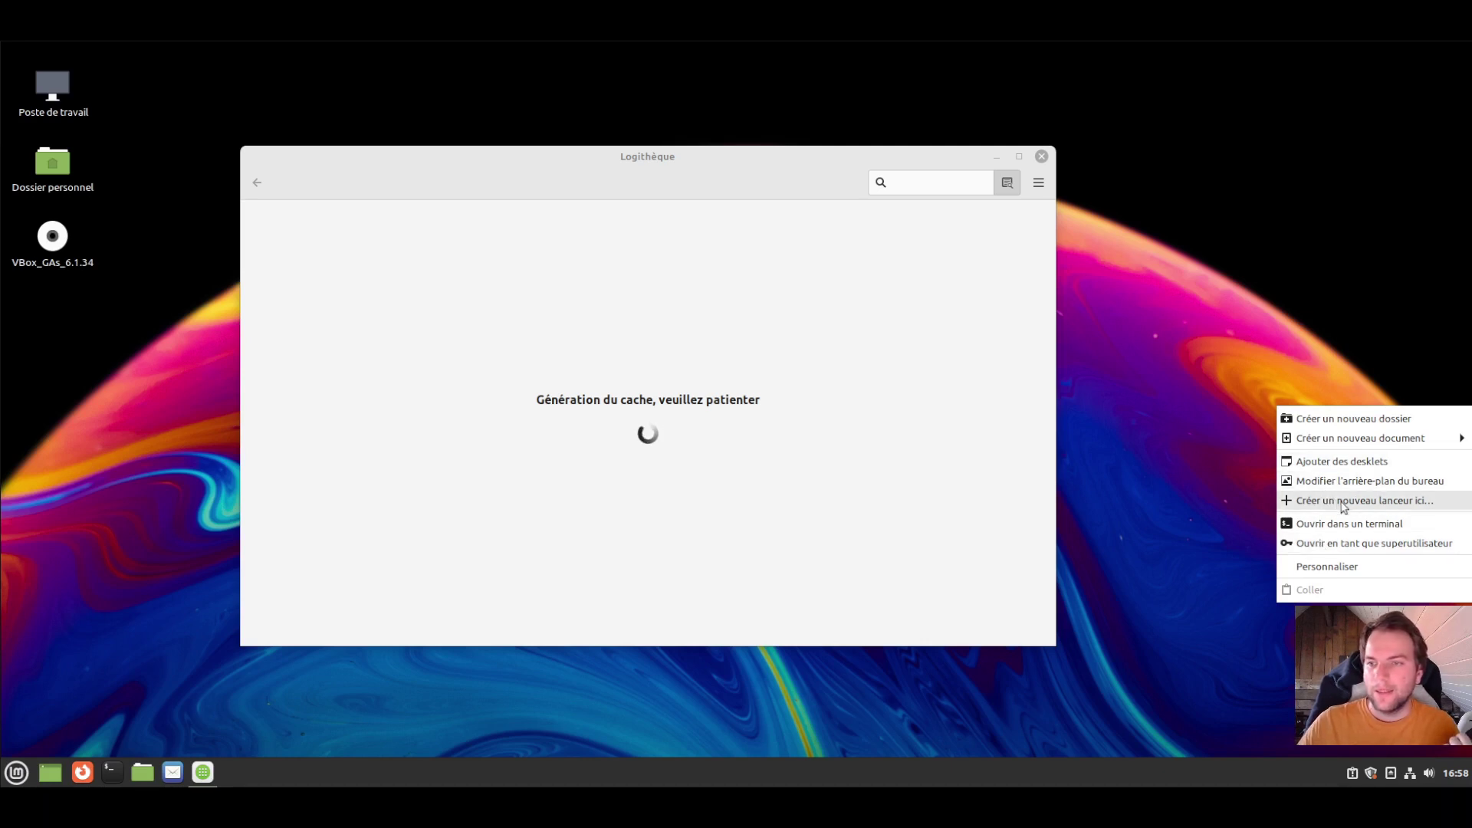
{"action": "left_click", "coordinate": [1321, 481]}
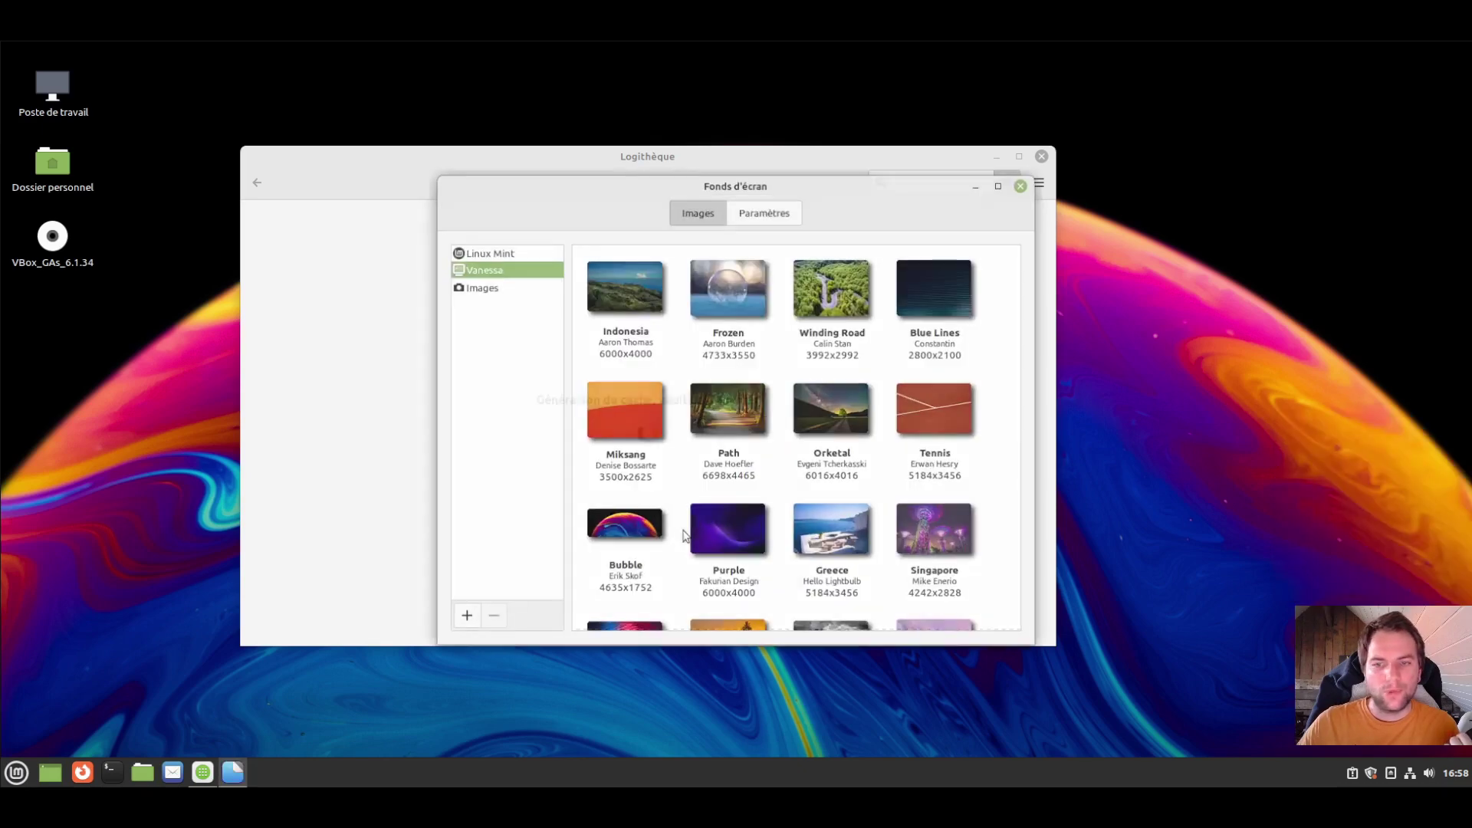
{"action": "left_click", "coordinate": [857, 539]}
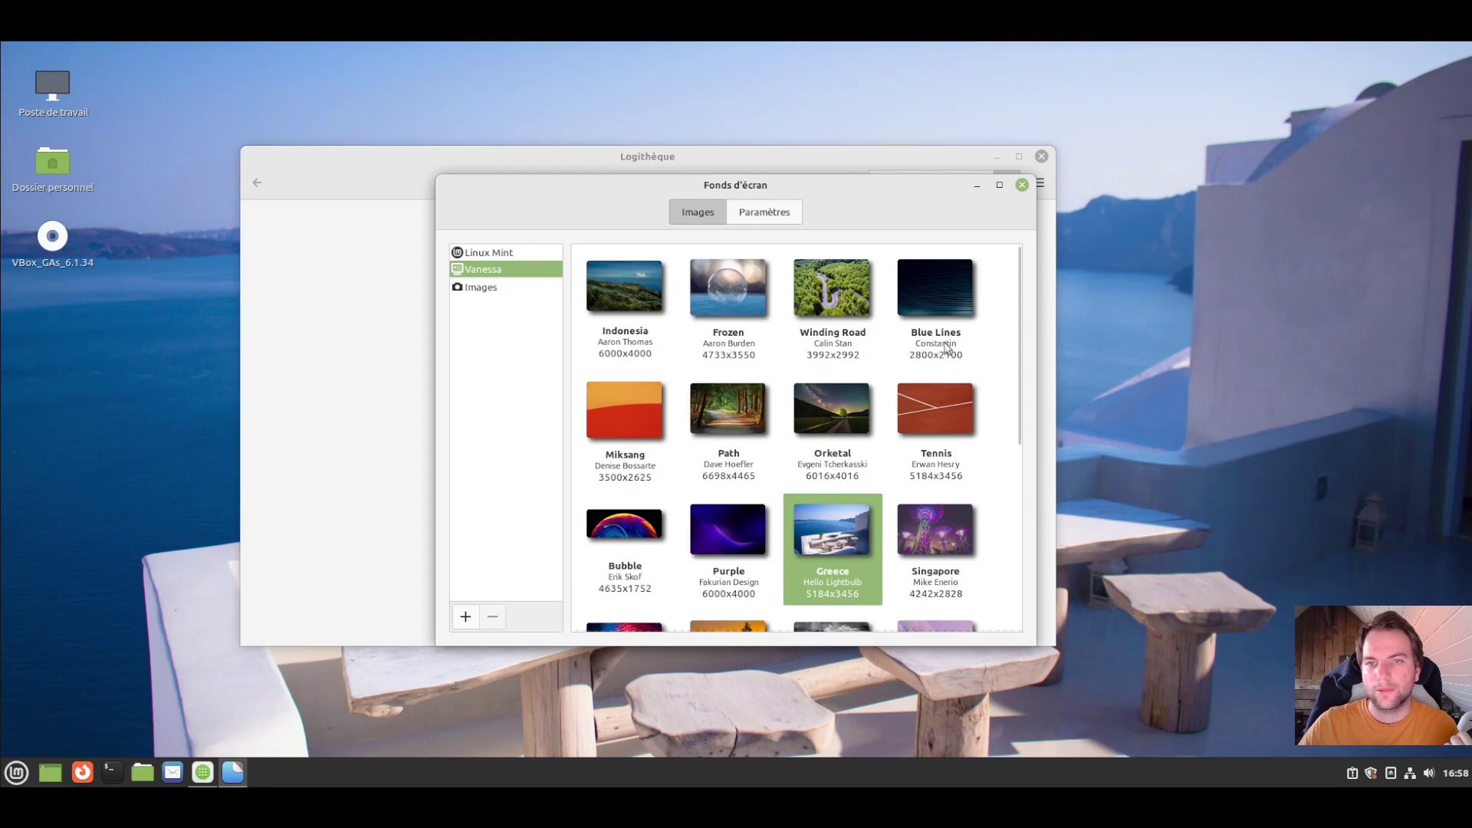
{"action": "left_click", "coordinate": [924, 292]}
{"action": "key", "text": "Left"}
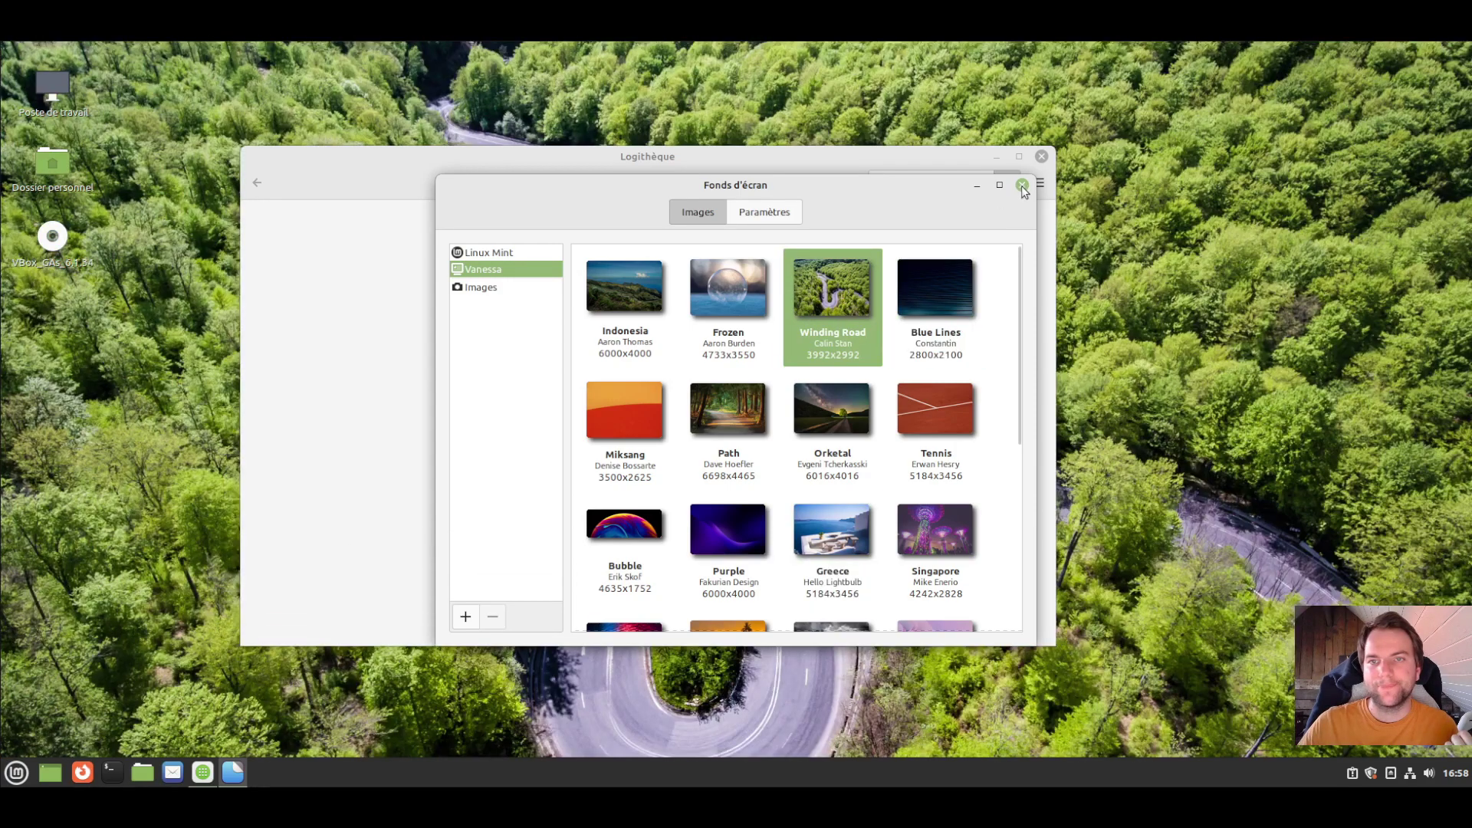
{"action": "left_click", "coordinate": [1022, 185]}
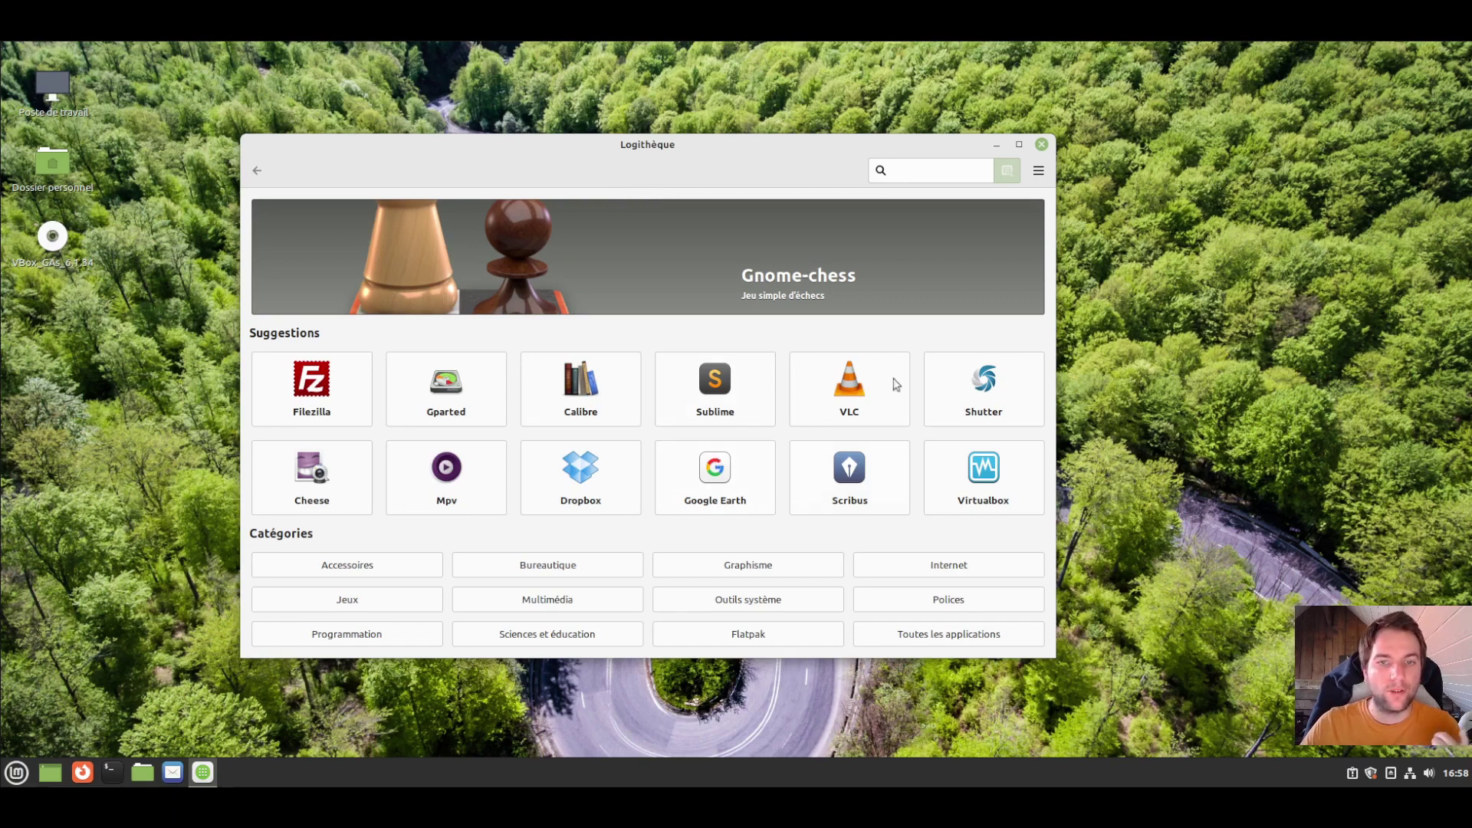
- Search Logithèque for discord, review the Discord page's Flatpak details and reviews, return to the home page and close Logithèque
{"action": "type", "text": "discord"}
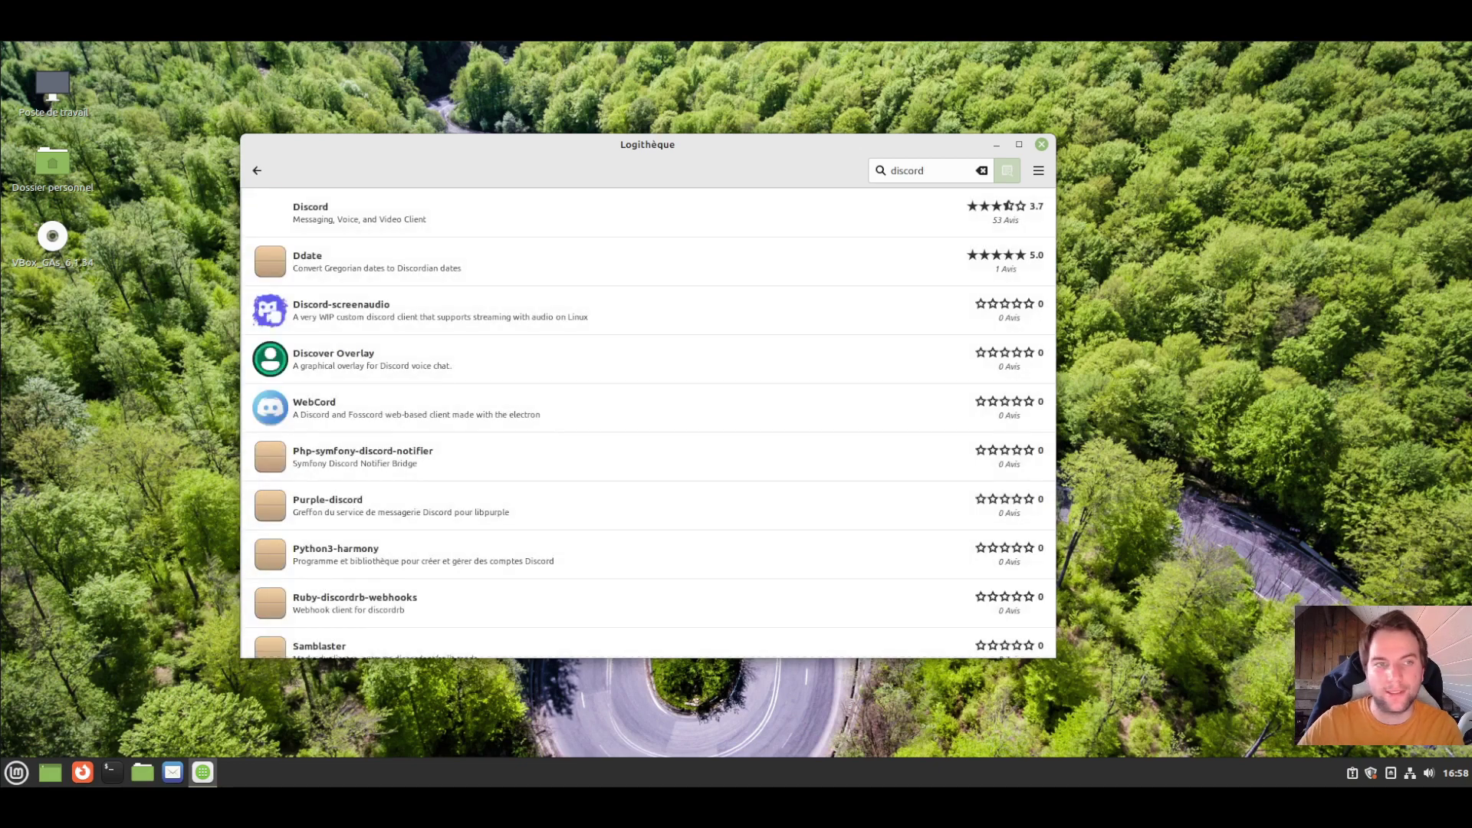
{"action": "left_click", "coordinate": [534, 229]}
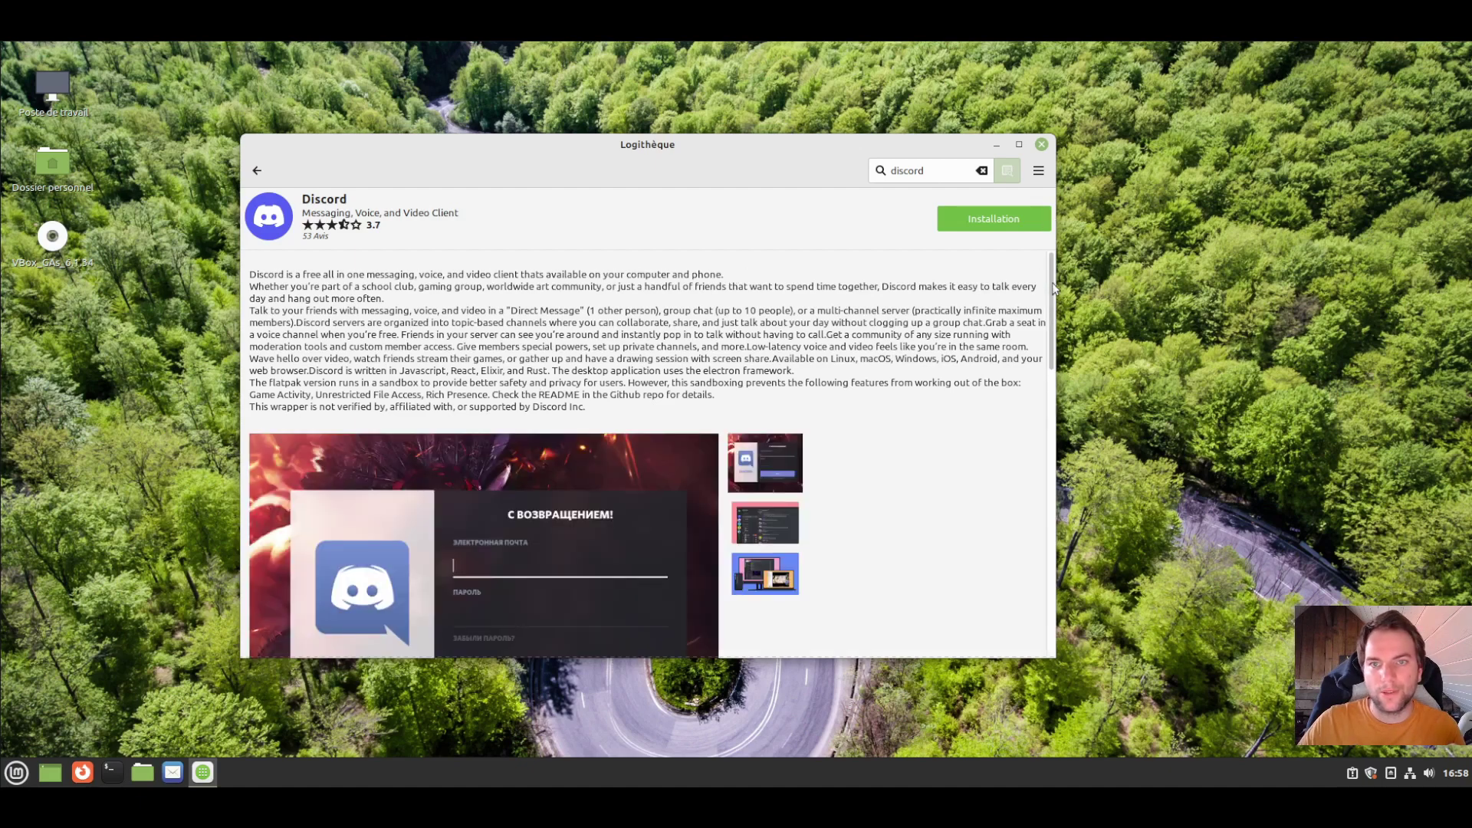
{"action": "left_click_drag", "start_coordinate": [1051, 282], "coordinate": [1015, 432]}
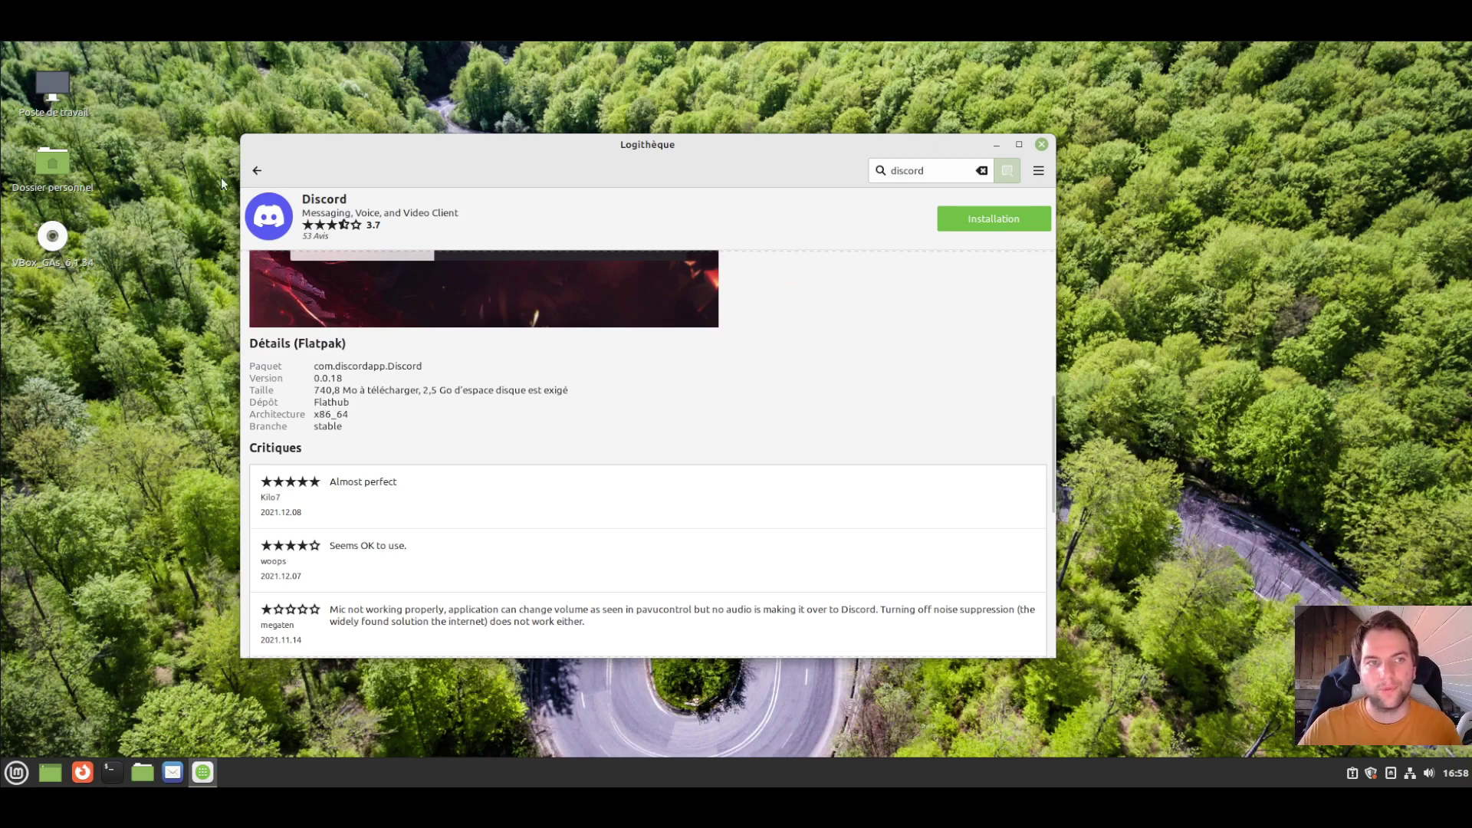
{"action": "left_click", "coordinate": [257, 170]}
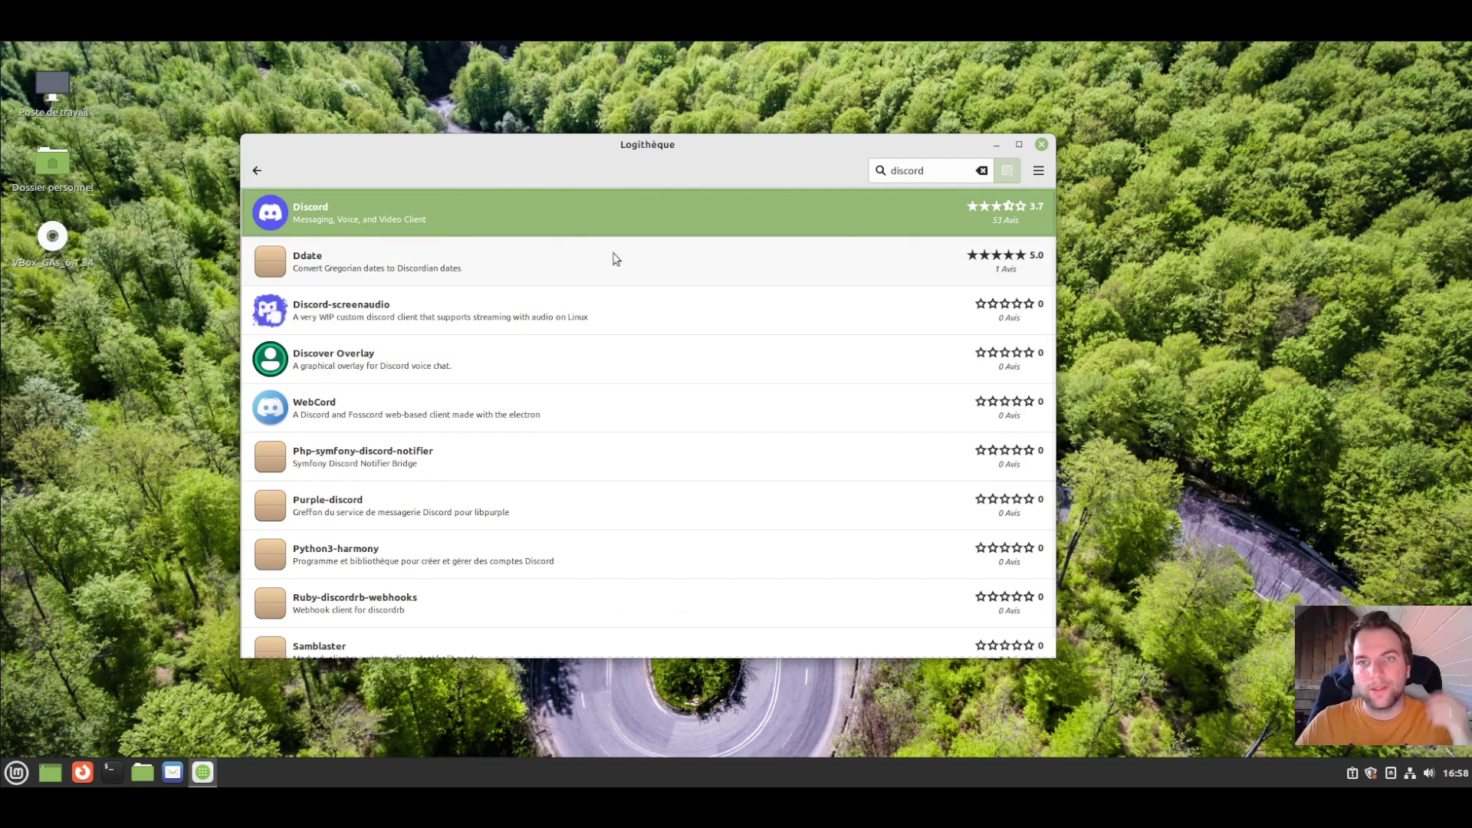
{"action": "left_click", "coordinate": [261, 172]}
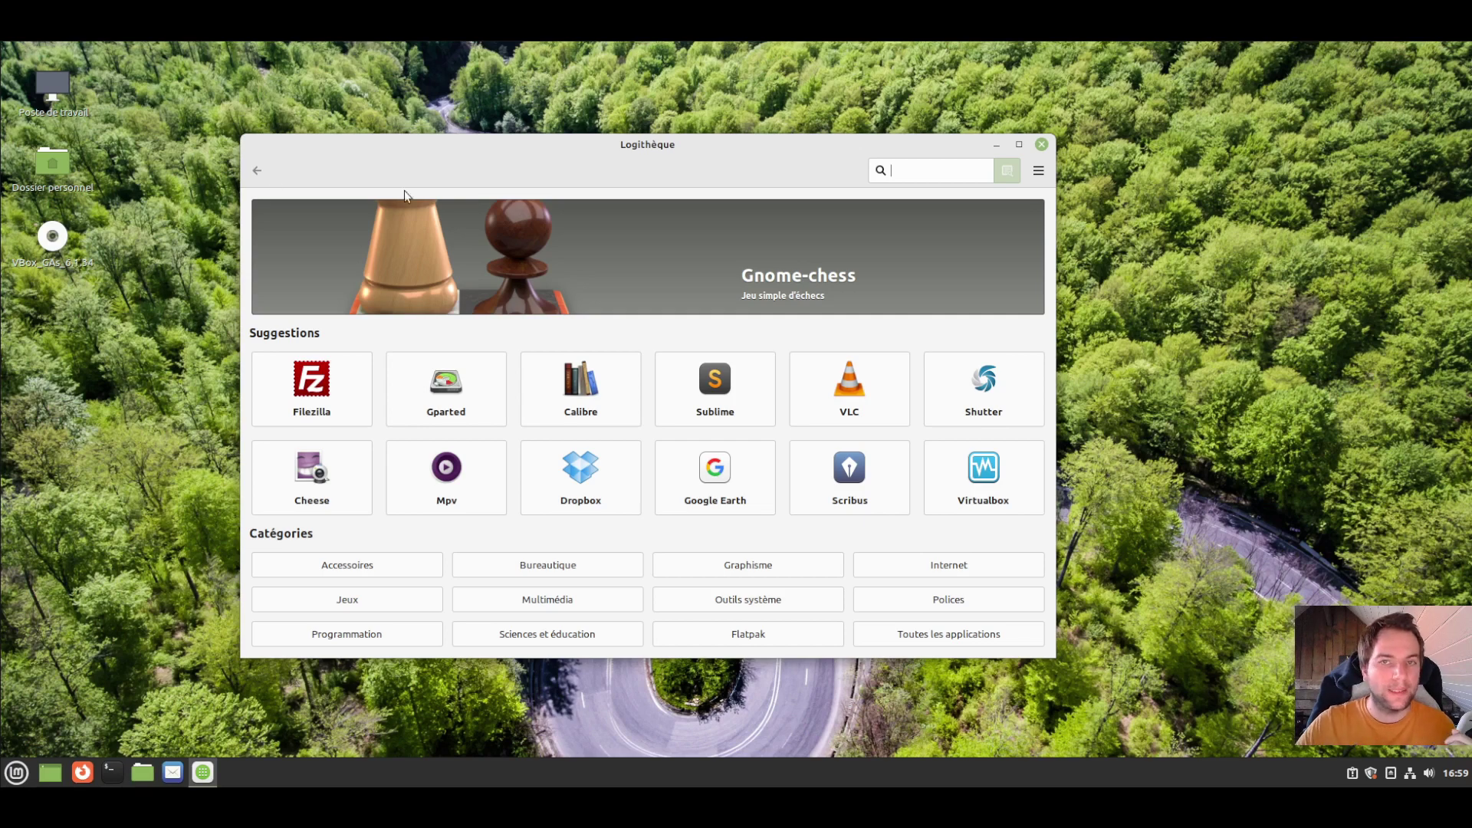
{"action": "left_click", "coordinate": [1041, 145]}
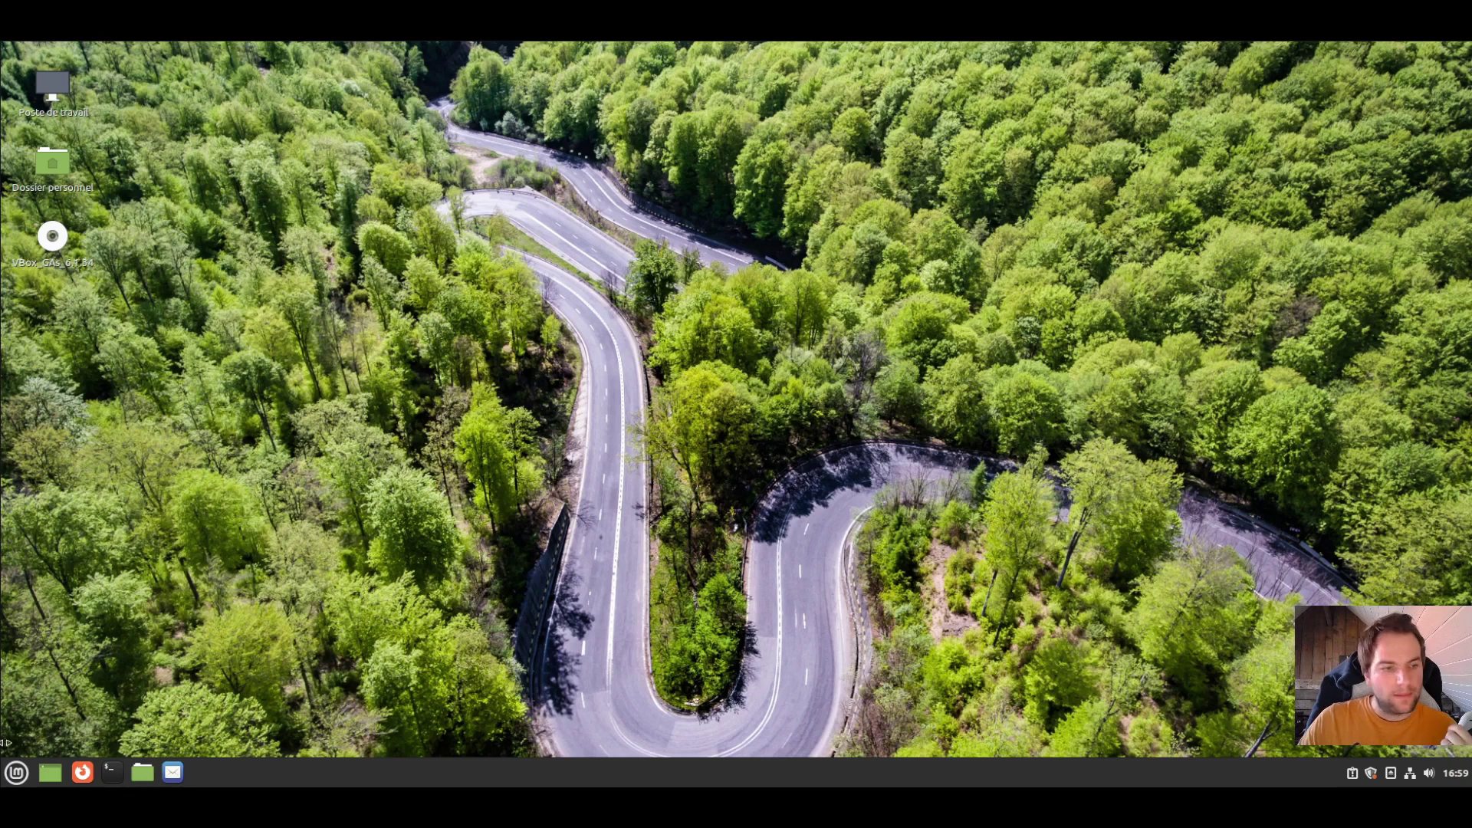
- Look through the installed applications in the Administration category down to the end of the list
{"action": "left_click", "coordinate": [21, 774]}
{"action": "mouse_move", "coordinate": [182, 602]}
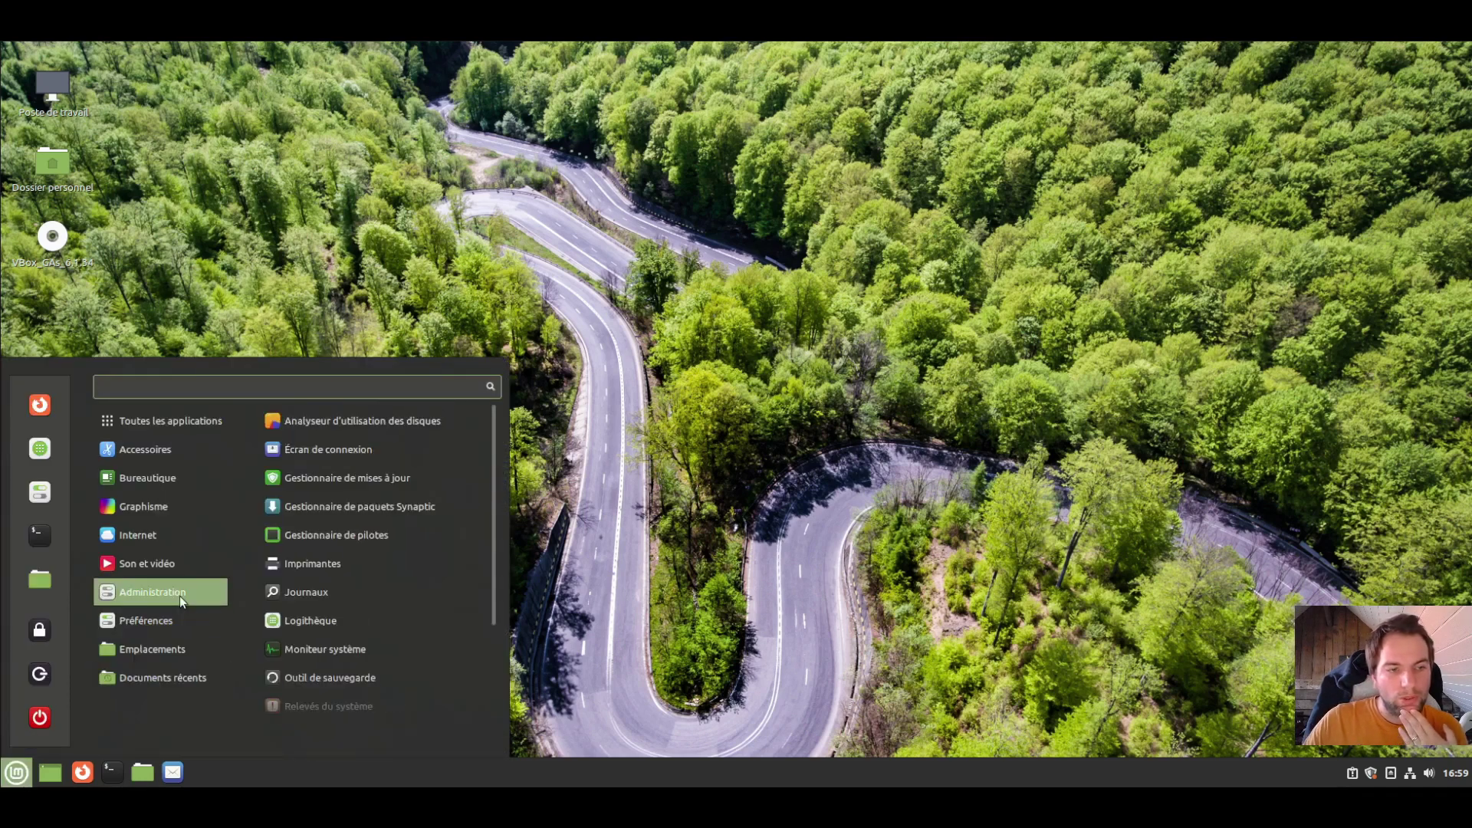
{"action": "scroll", "coordinate": [319, 600], "scroll_direction": "down", "scroll_amount": 3}
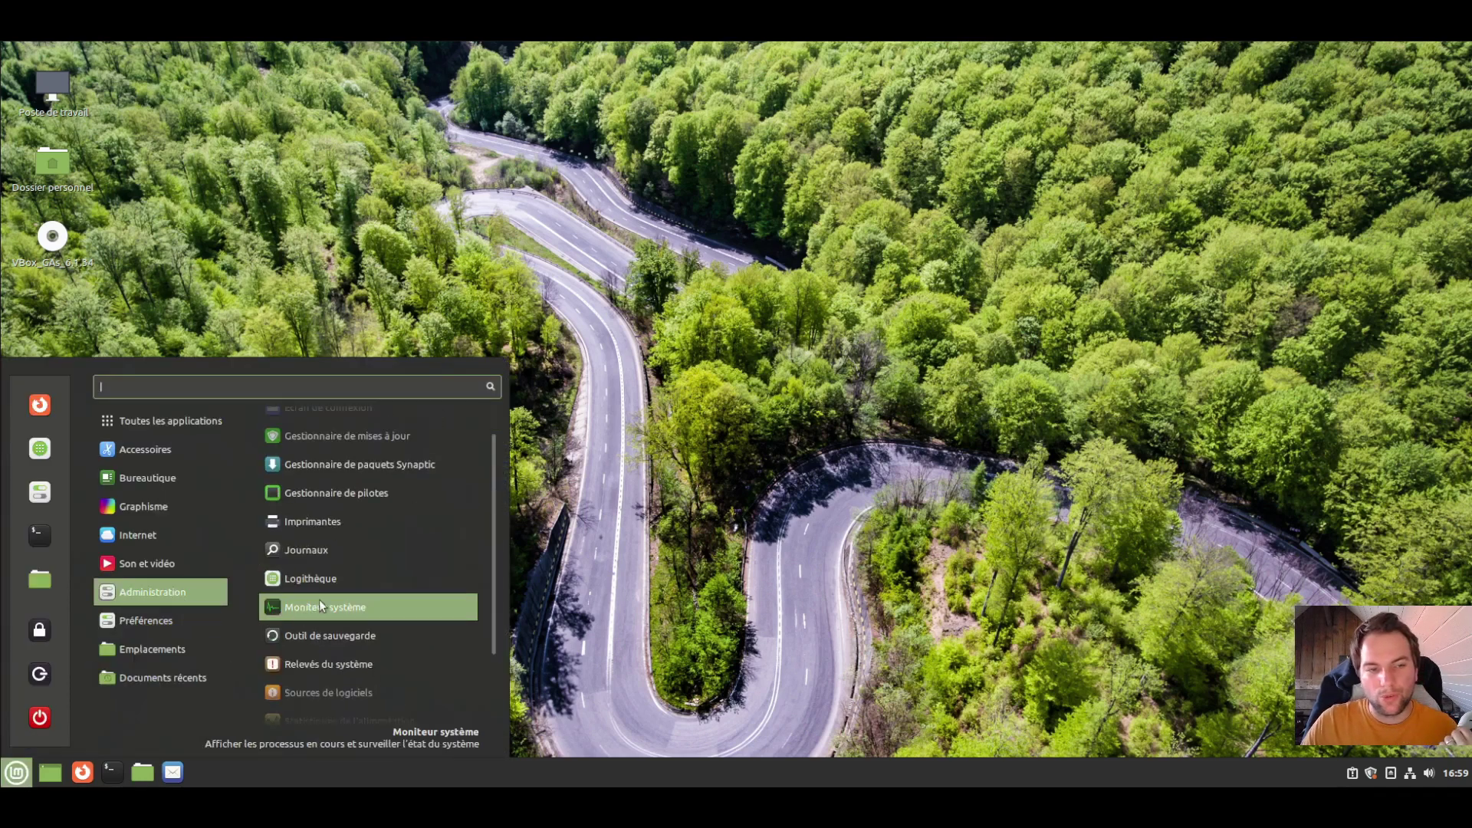
{"action": "scroll", "coordinate": [362, 625], "scroll_direction": "down", "scroll_amount": 2}
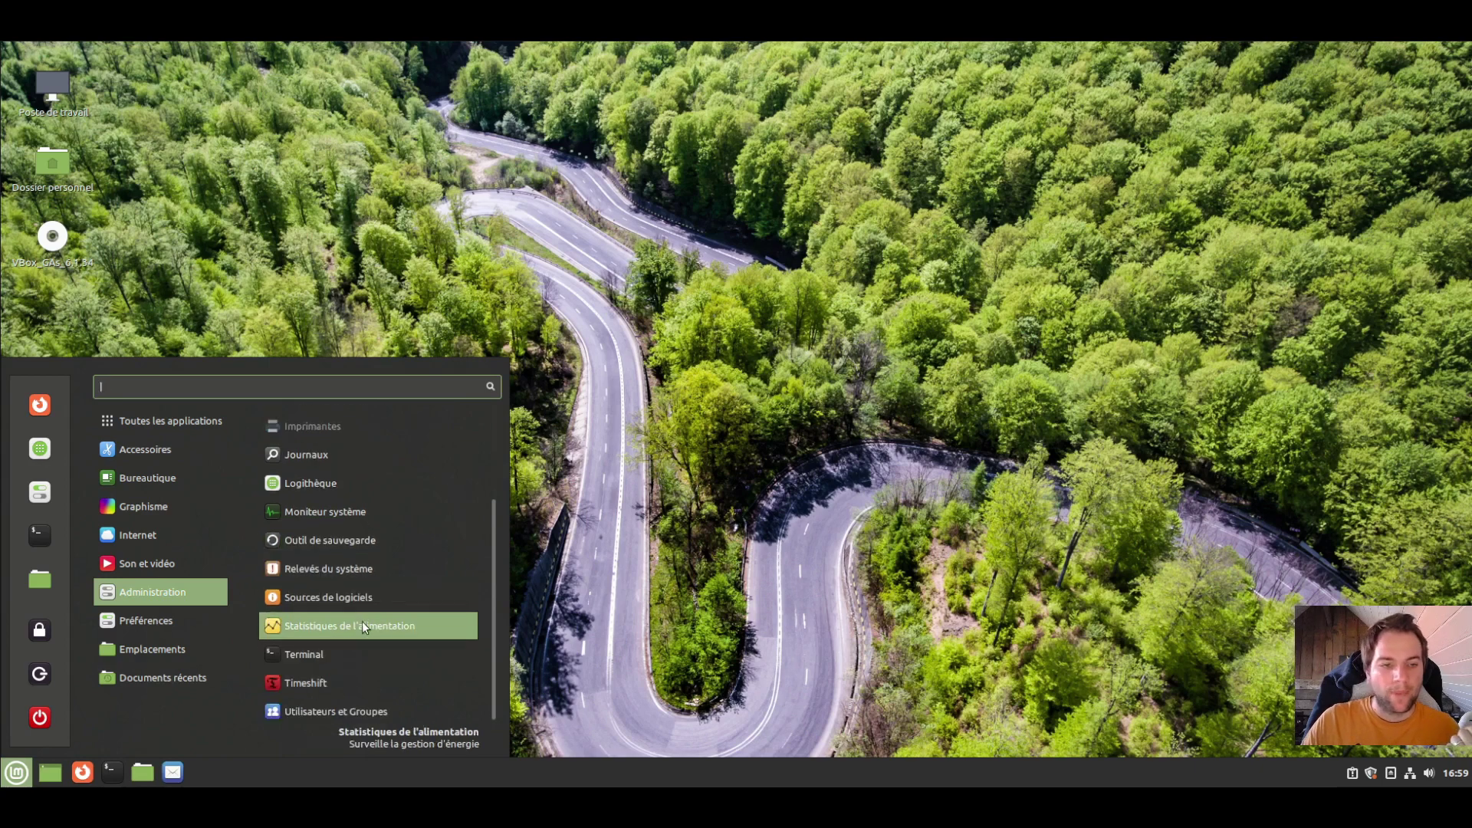